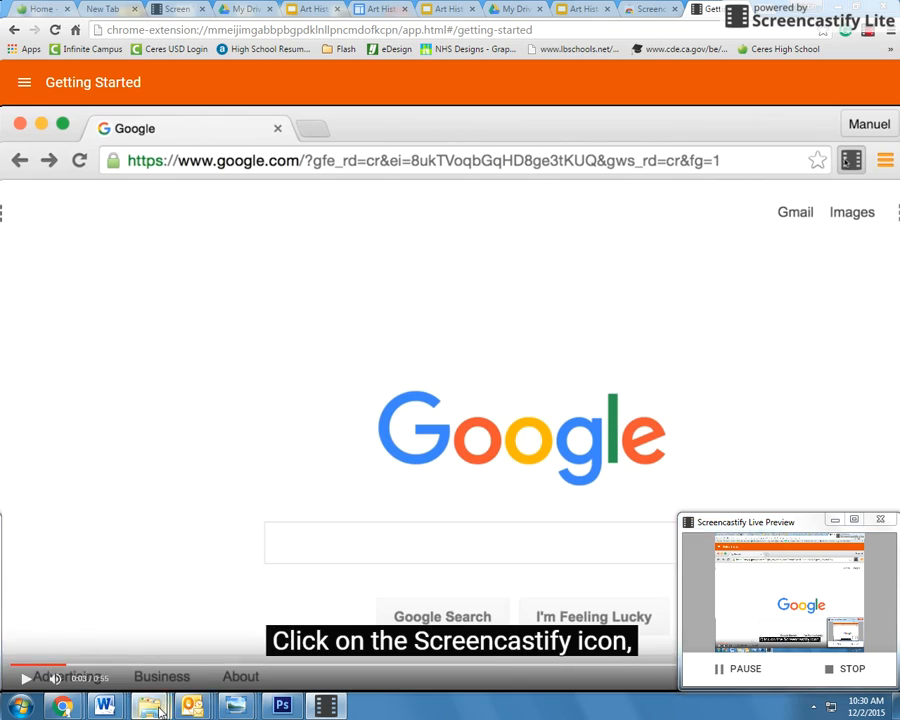
# Open two of last year's student example images from the Light Streaks folder for viewing
pyautogui.click(688, 617)
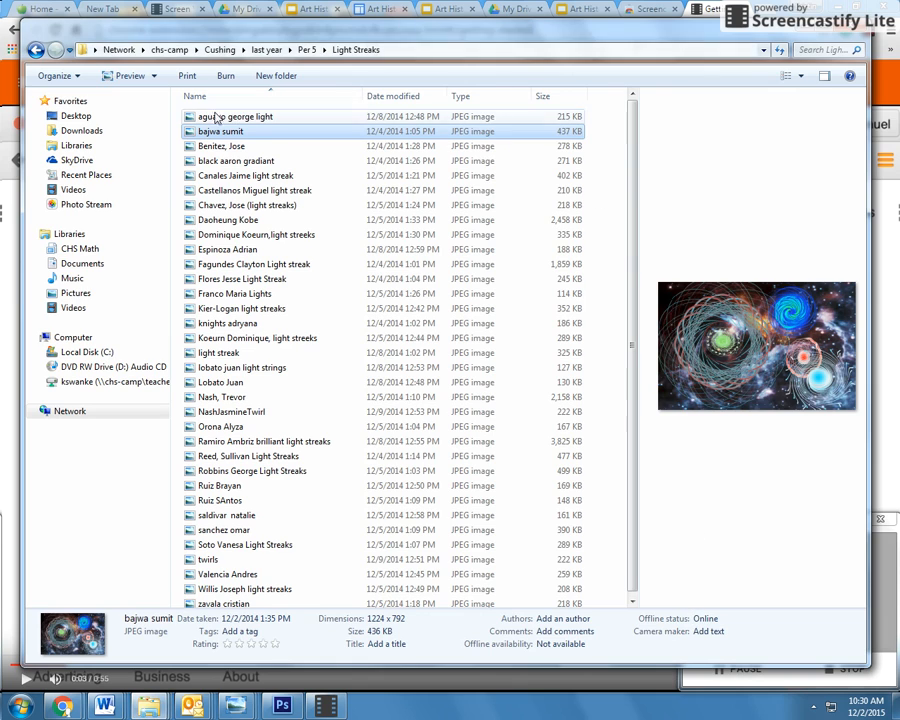
pyautogui.doubleClick(215, 131)
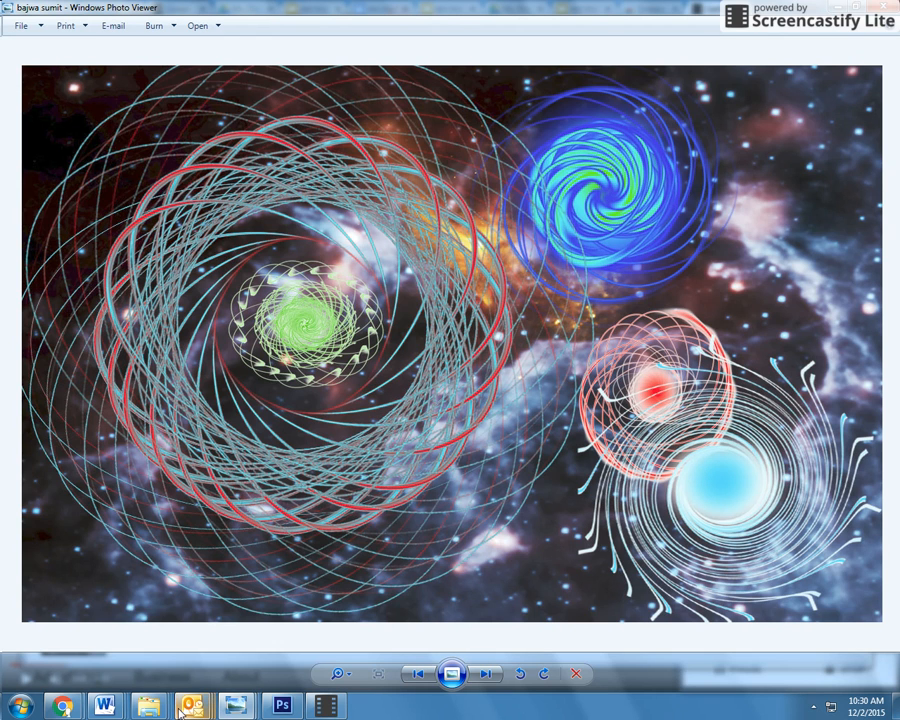
pyautogui.moveTo(153, 708)
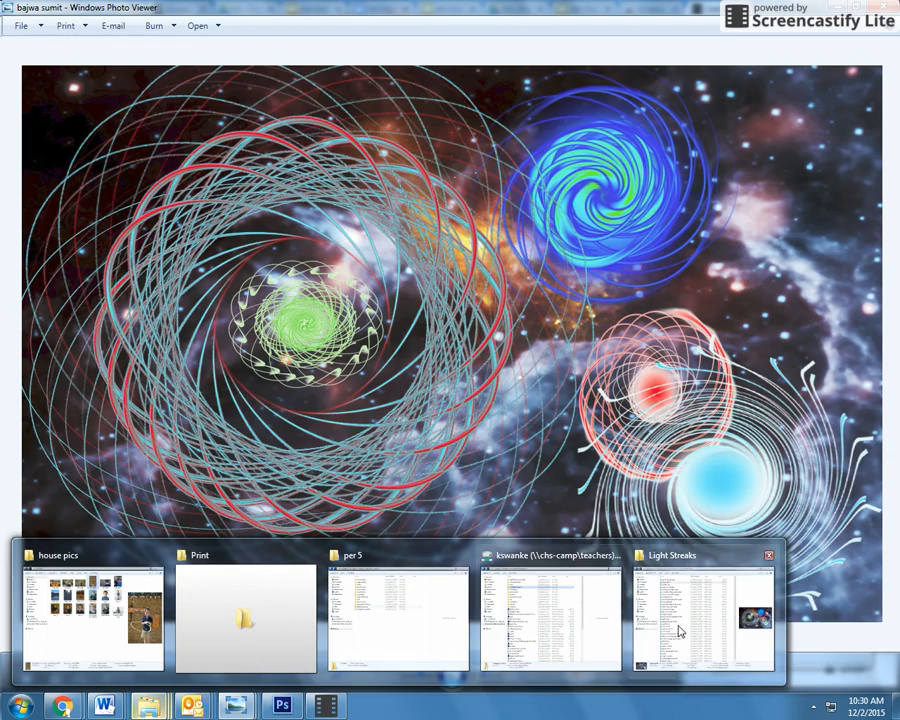
pyautogui.click(629, 632)
pyautogui.doubleClick(223, 147)
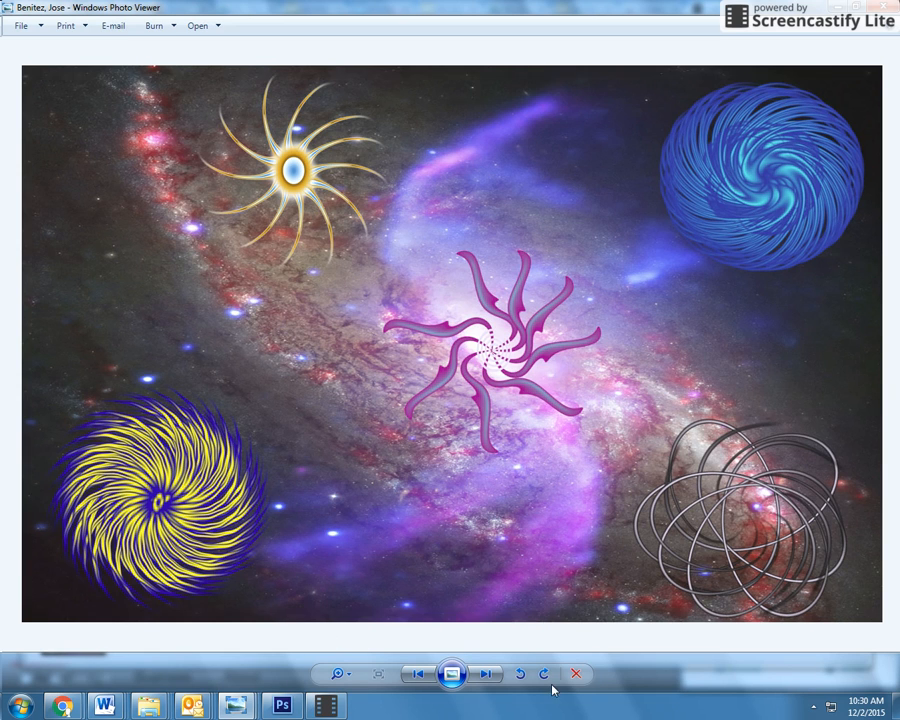
# Page through the following light-streak examples to study their swirl shapes and gradients, and switch to Photoshop
pyautogui.click(486, 675)
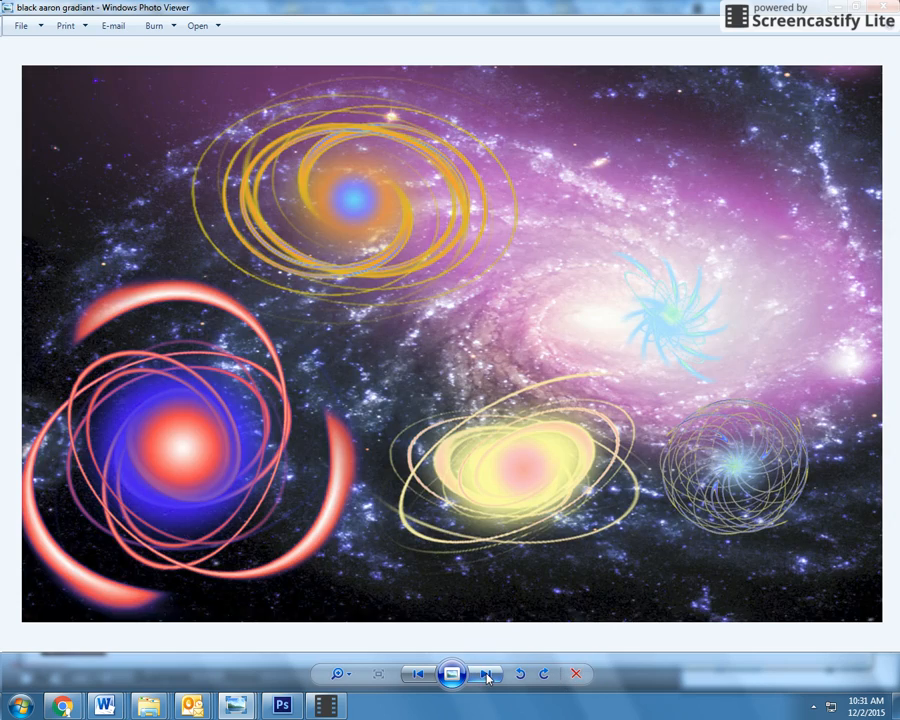
pyautogui.click(486, 675)
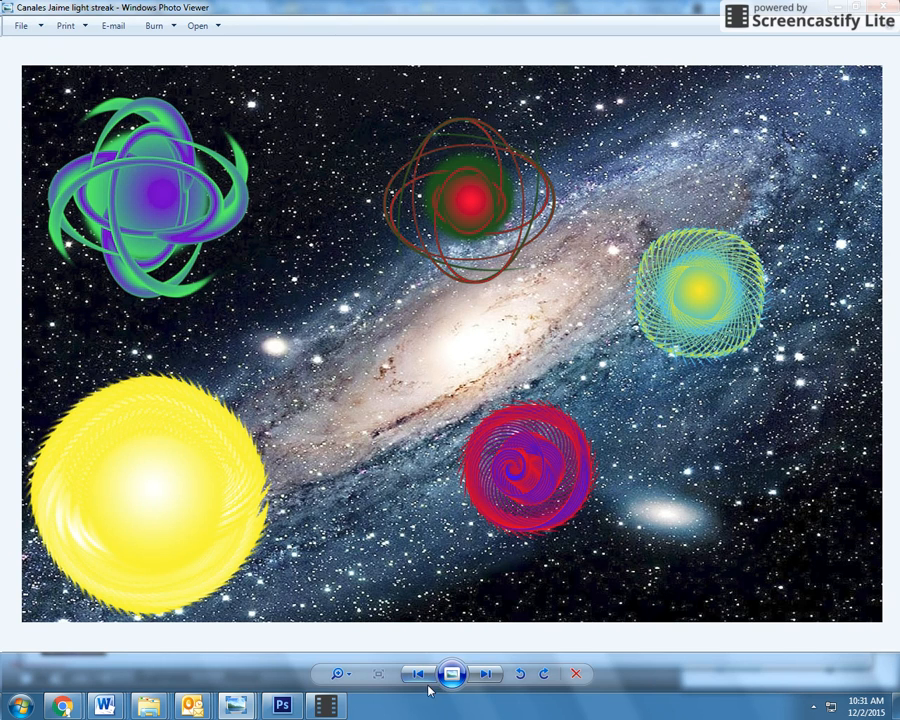
pyautogui.click(483, 676)
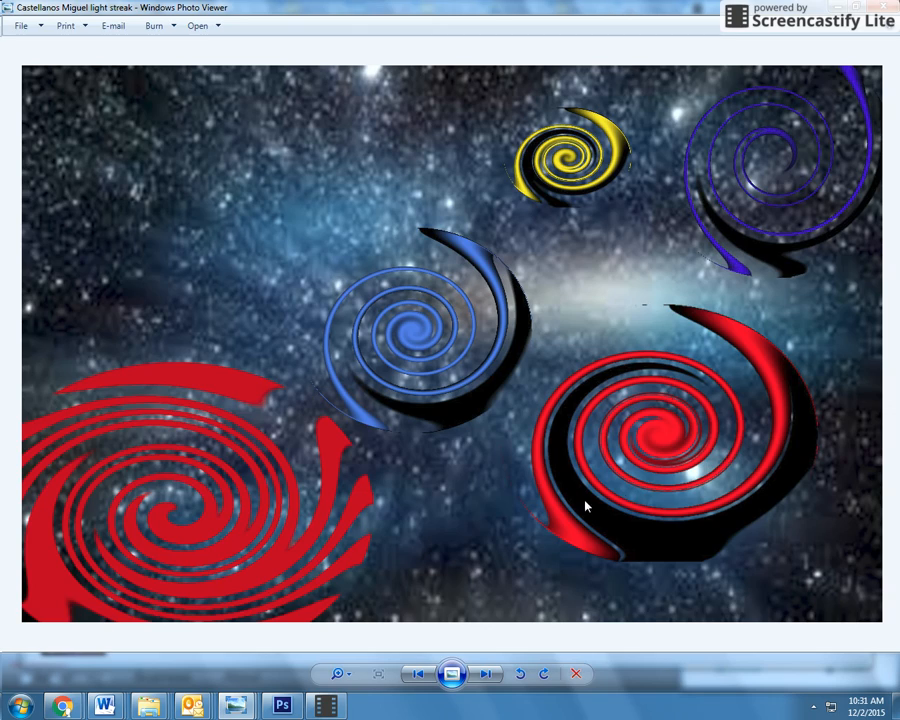
pyautogui.click(485, 675)
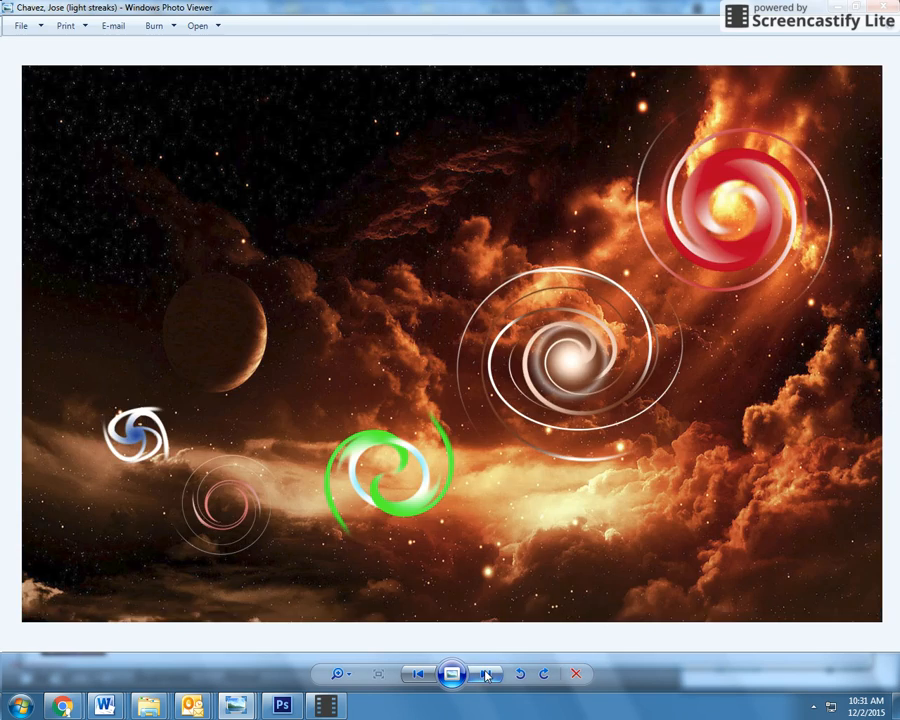
pyautogui.click(485, 675)
pyautogui.click(485, 675)
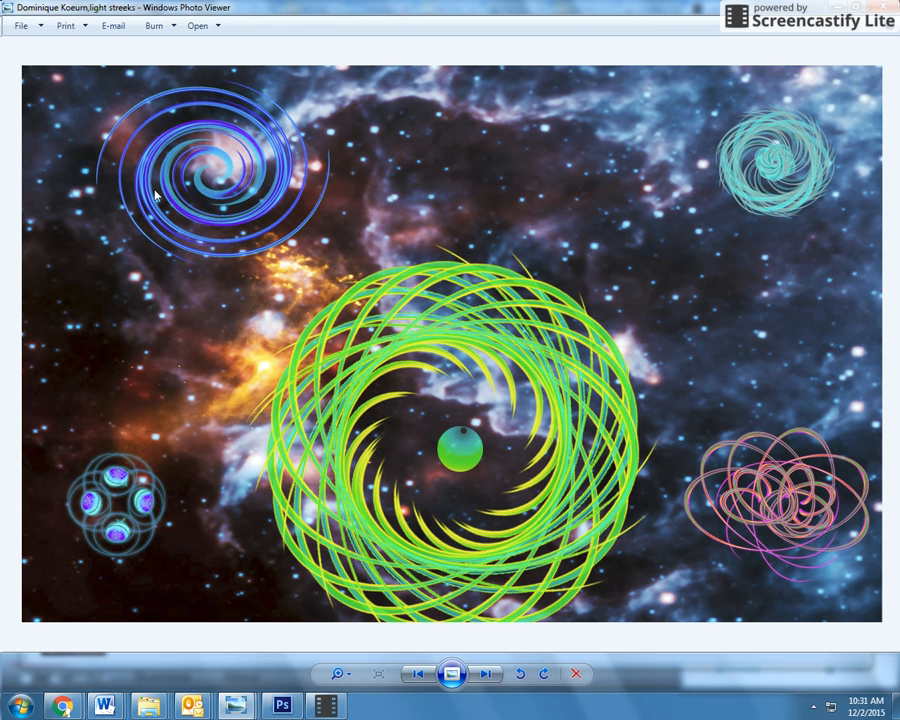
pyautogui.click(485, 675)
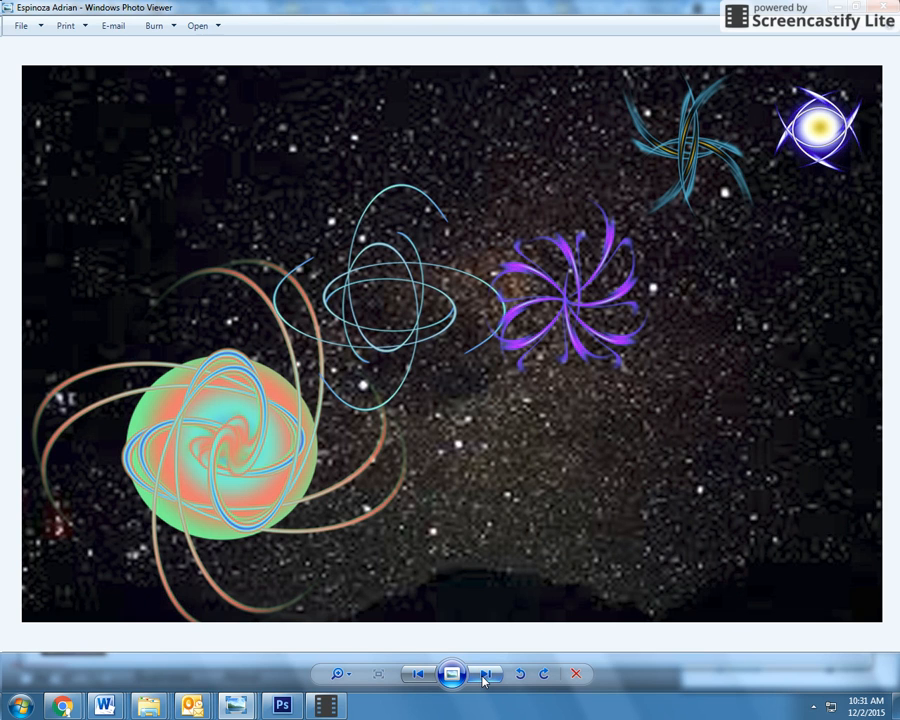
pyautogui.click(485, 675)
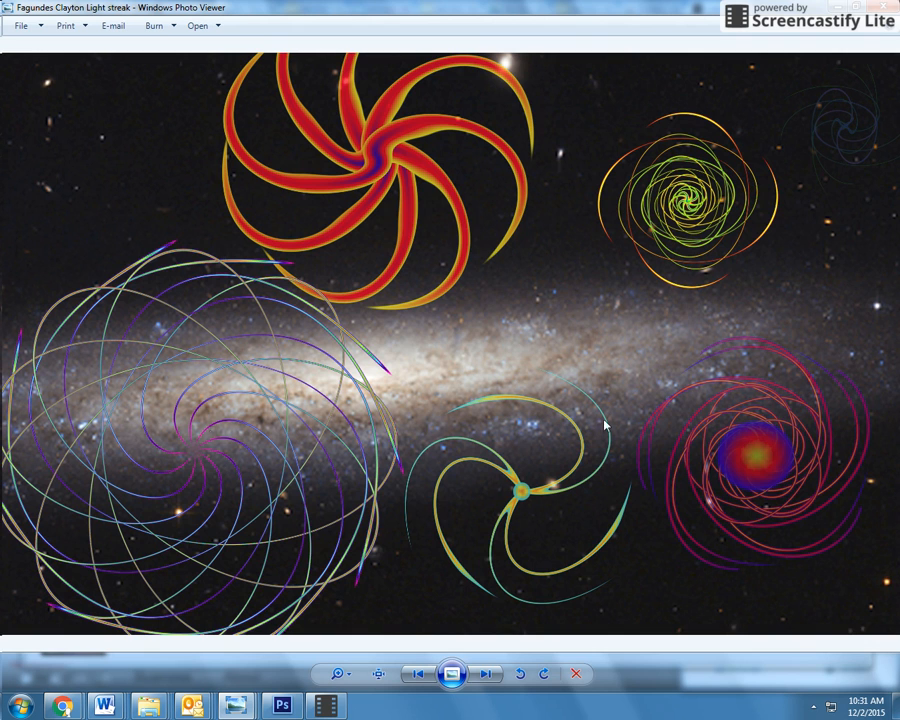
pyautogui.click(484, 676)
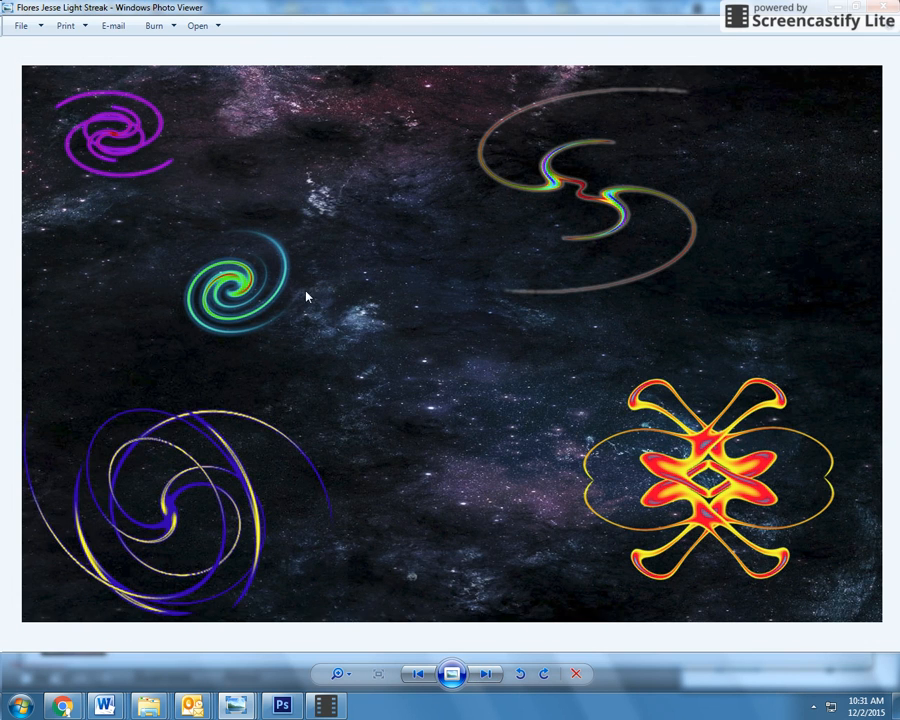
pyautogui.click(487, 677)
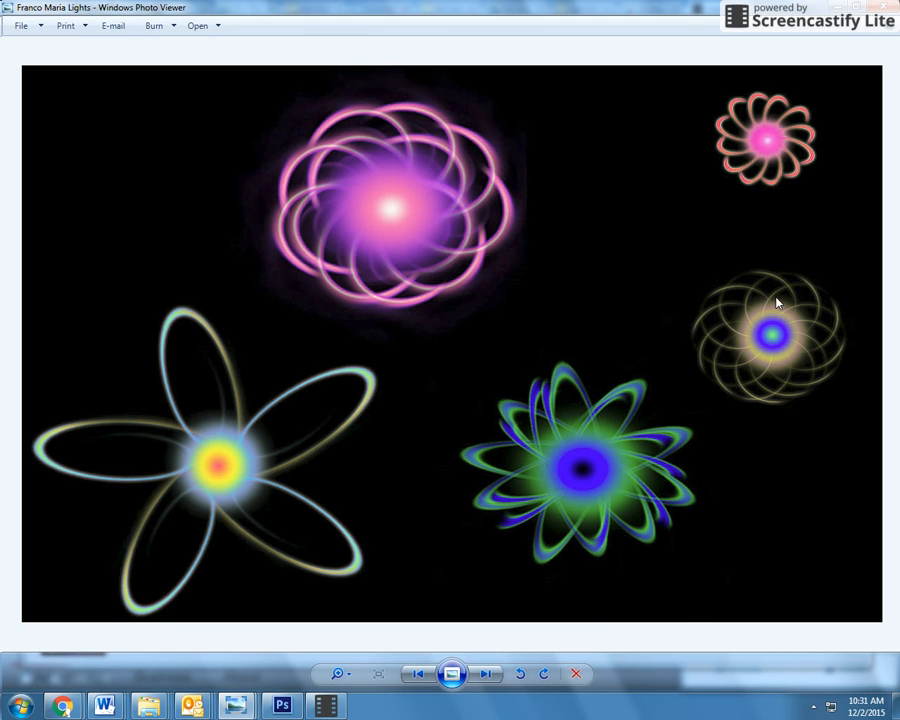
pyautogui.click(486, 674)
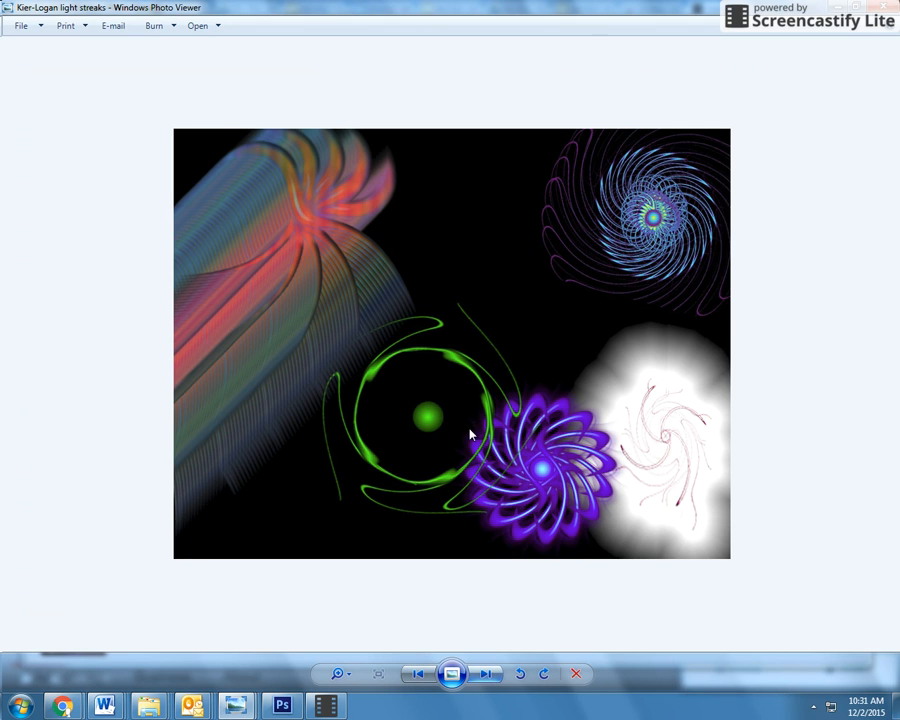
pyautogui.click(282, 706)
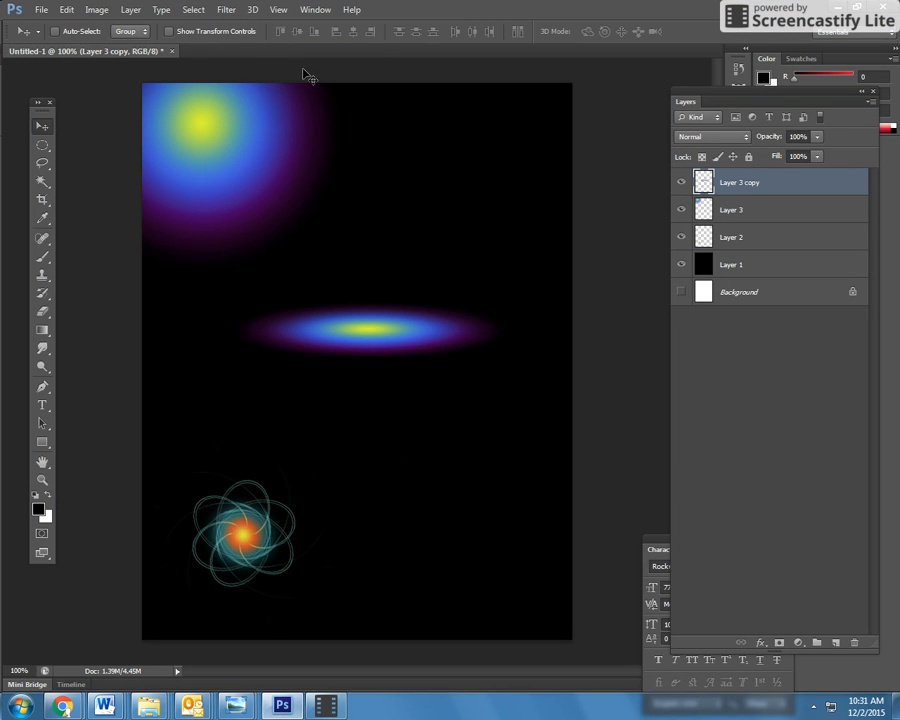
pyautogui.click(40, 9)
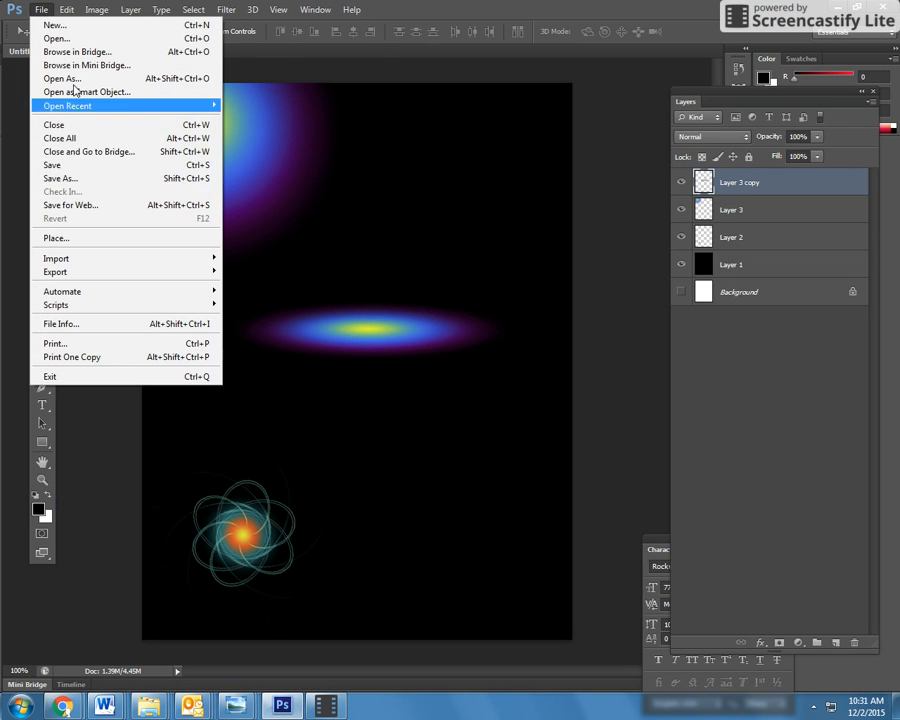
pyautogui.click(50, 26)
pyautogui.click(500, 242)
pyautogui.click(464, 265)
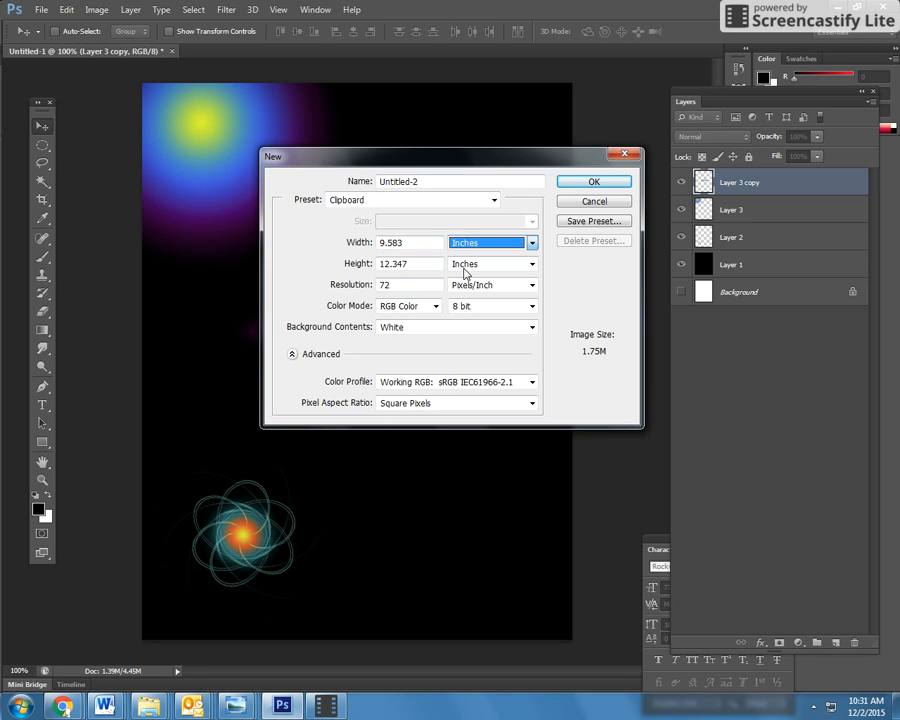
pyautogui.moveTo(440, 242); pyautogui.dragTo(205, 233)
pyautogui.write('8')
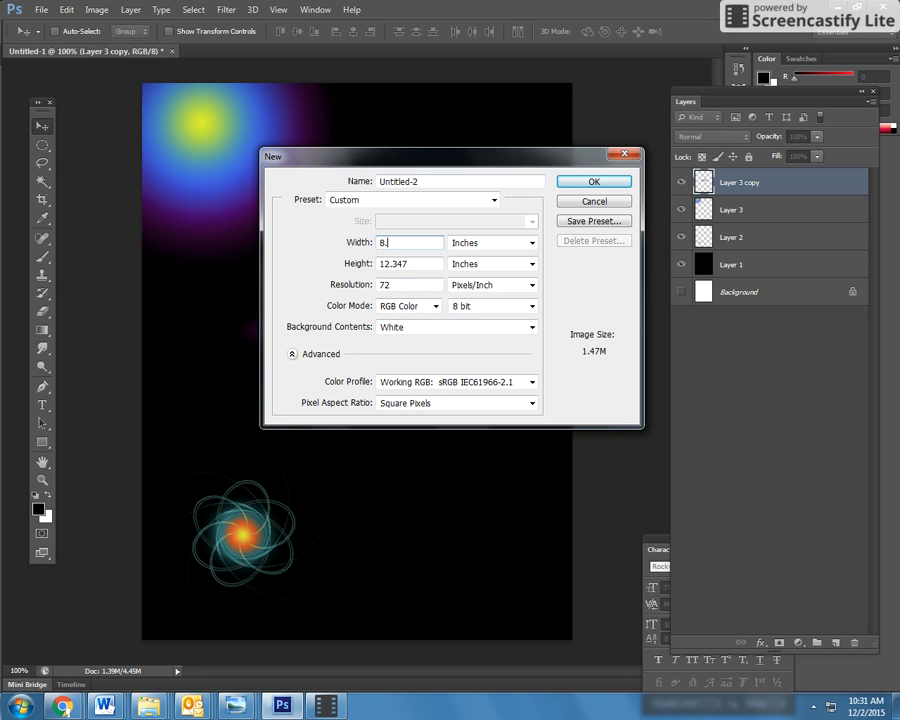
pyautogui.write('.5')
pyautogui.press('Tab')
pyautogui.write('11')
pyautogui.click(590, 203)
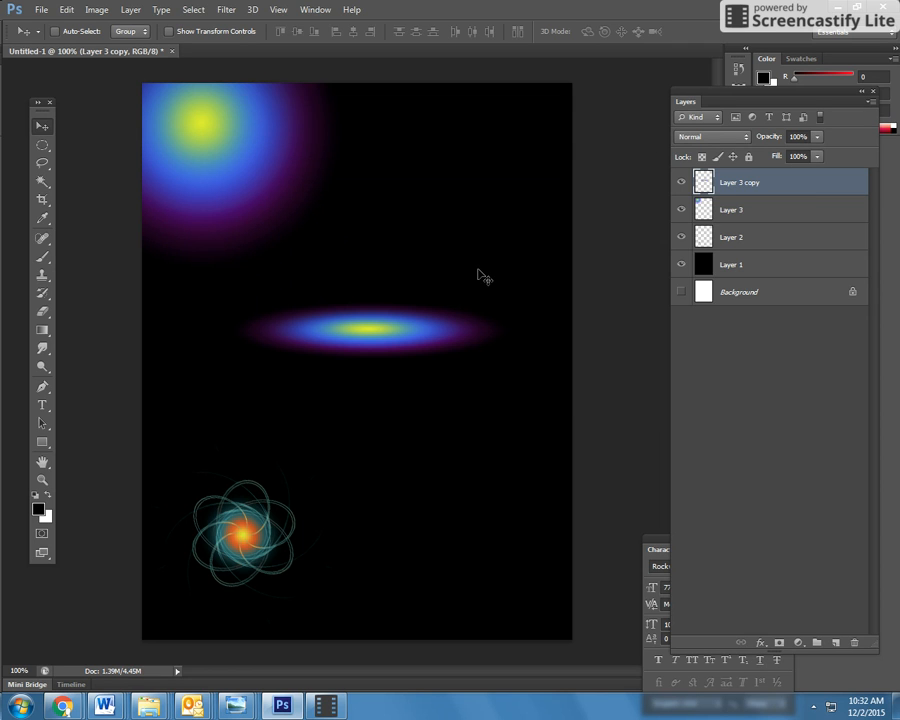
# Hide the Layer 3 copy and Layer 3 layers and select the black Layer 1
pyautogui.click(681, 182)
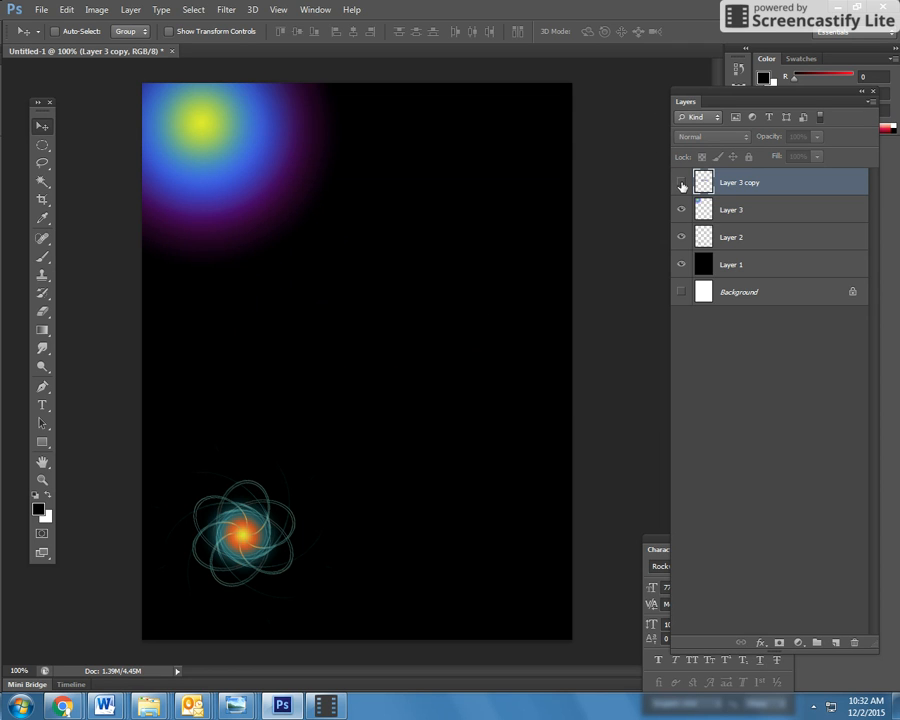
pyautogui.click(681, 209)
pyautogui.click(752, 268)
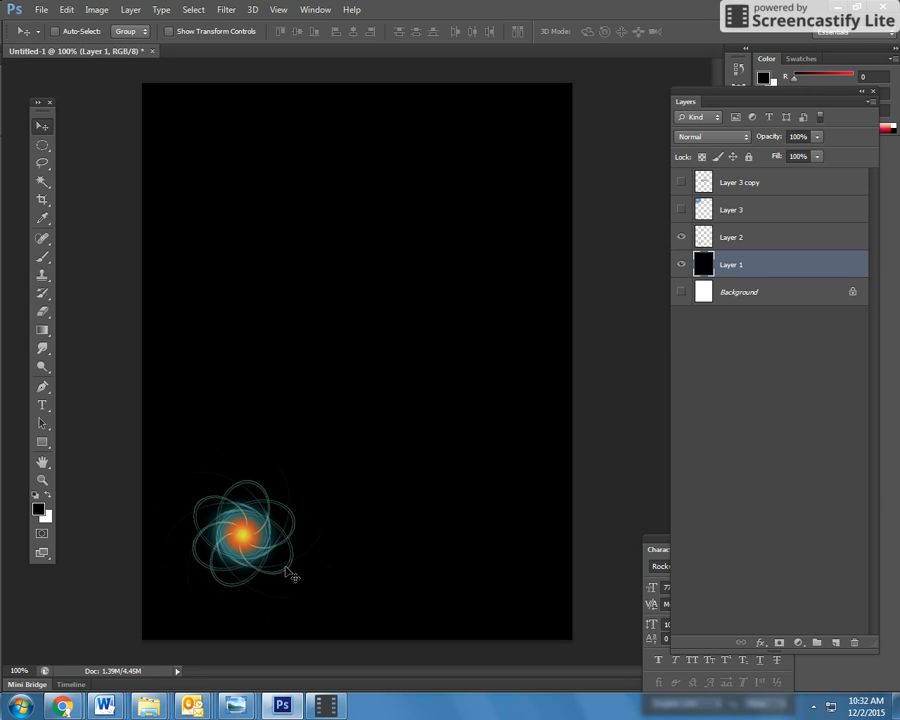
# Move the glowing flower on Layer 2 to the upper-left corner of the canvas and inspect it up close
pyautogui.click(731, 213)
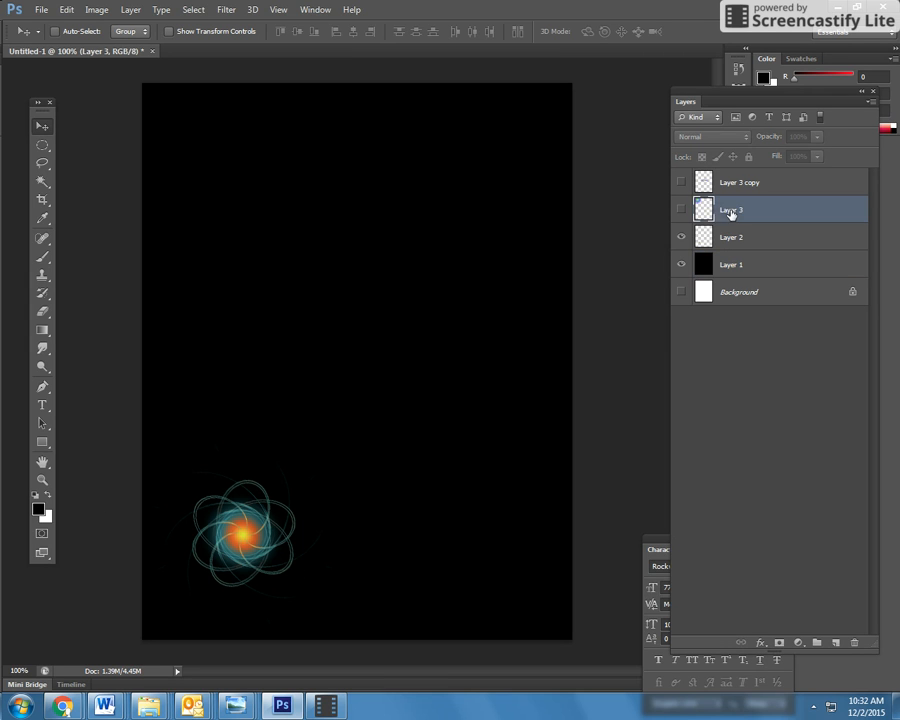
pyautogui.click(682, 237)
pyautogui.click(682, 237)
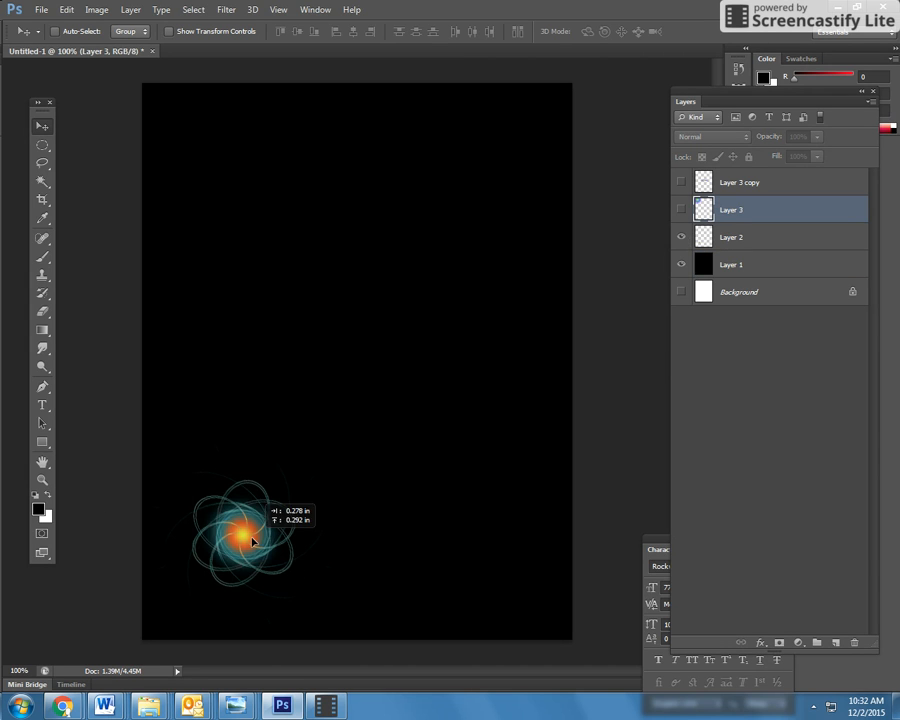
pyautogui.click(725, 237)
pyautogui.moveTo(255, 511); pyautogui.dragTo(233, 132)
pyautogui.click(40, 481)
pyautogui.moveTo(218, 176); pyautogui.dragTo(300, 224)
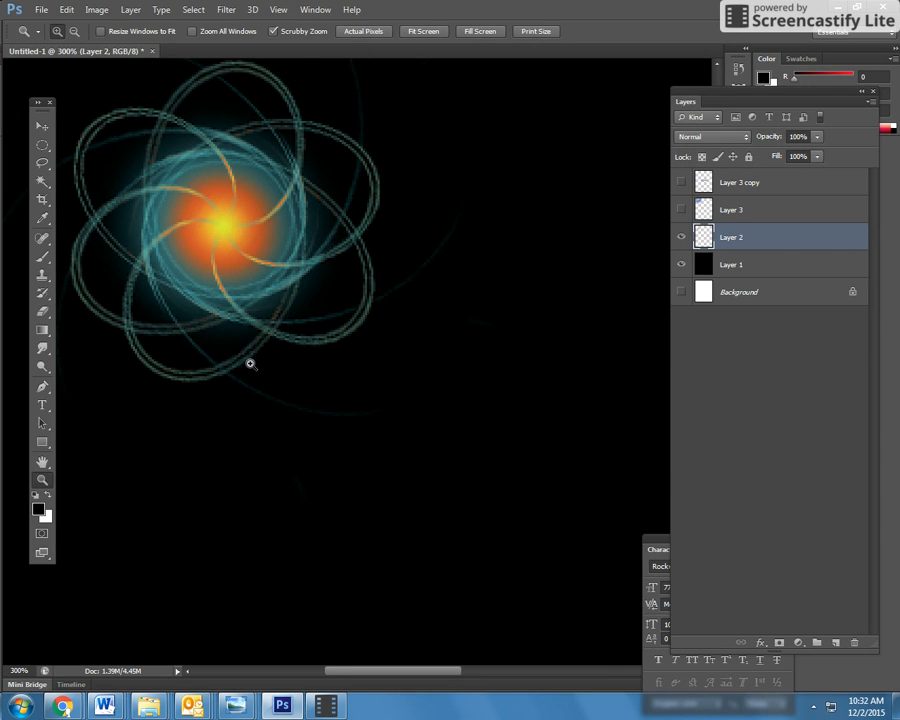
pyautogui.moveTo(321, 382); pyautogui.dragTo(343, 388)
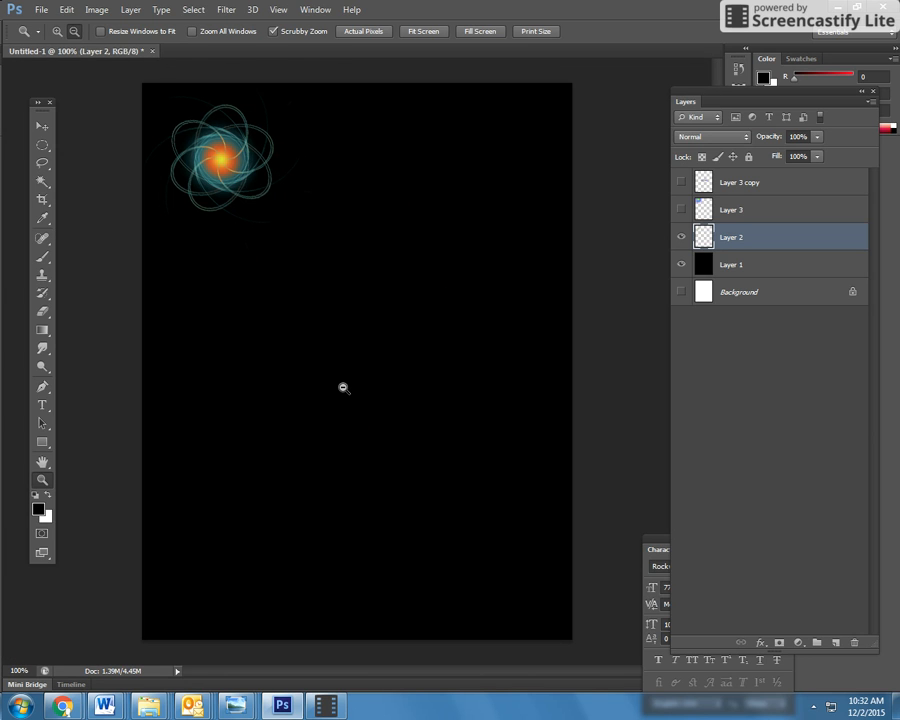
# Add a new layer above Layer 2 and make a circular Elliptical Marquee selection in the canvas's lower middle
pyautogui.click(834, 643)
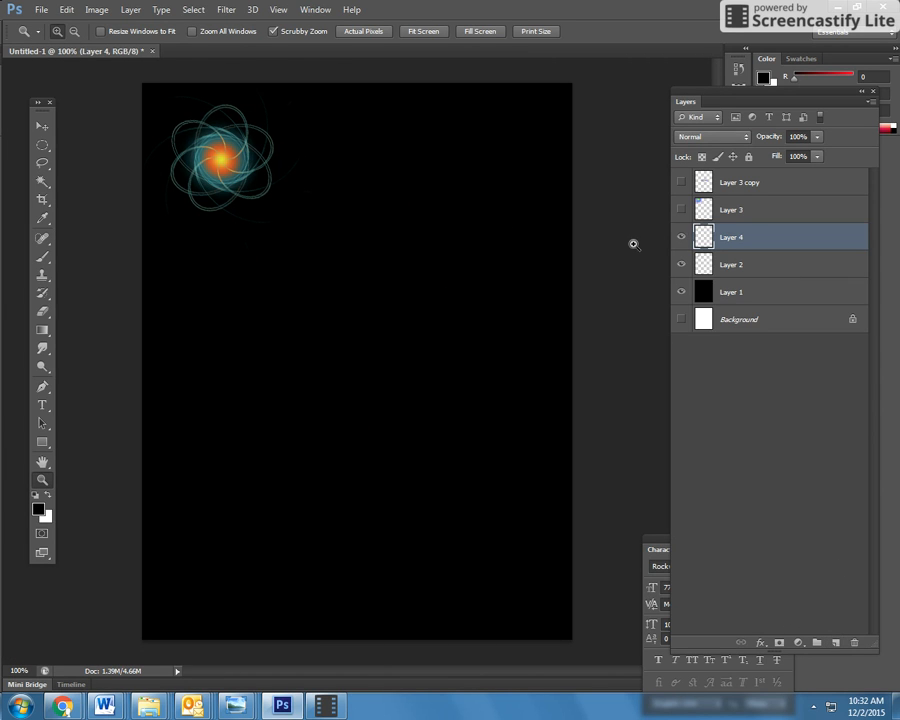
pyautogui.click(37, 147)
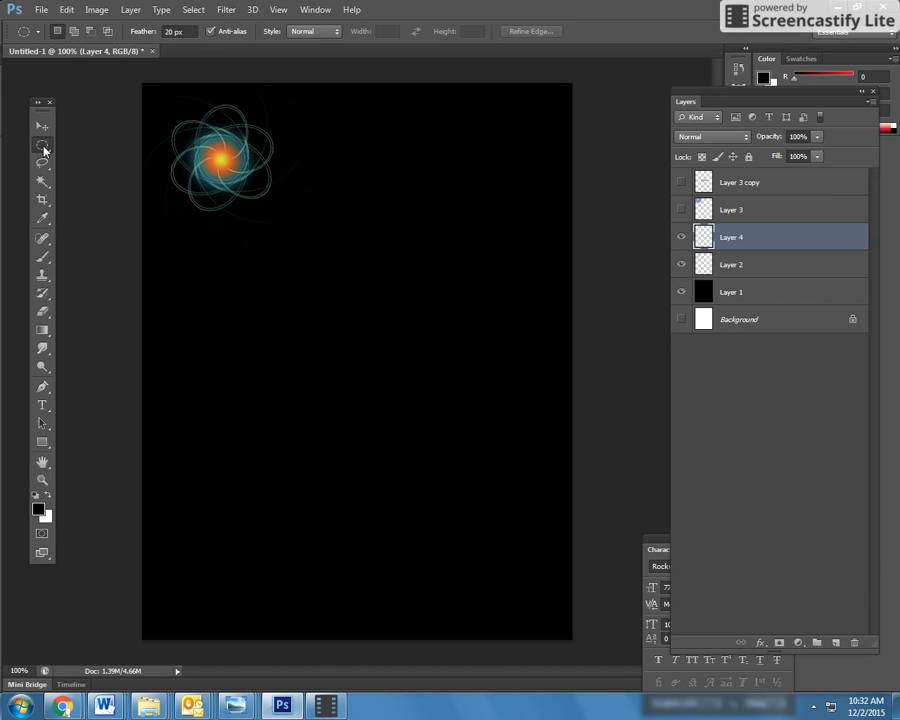
pyautogui.moveTo(293, 372); pyautogui.dragTo(462, 494)
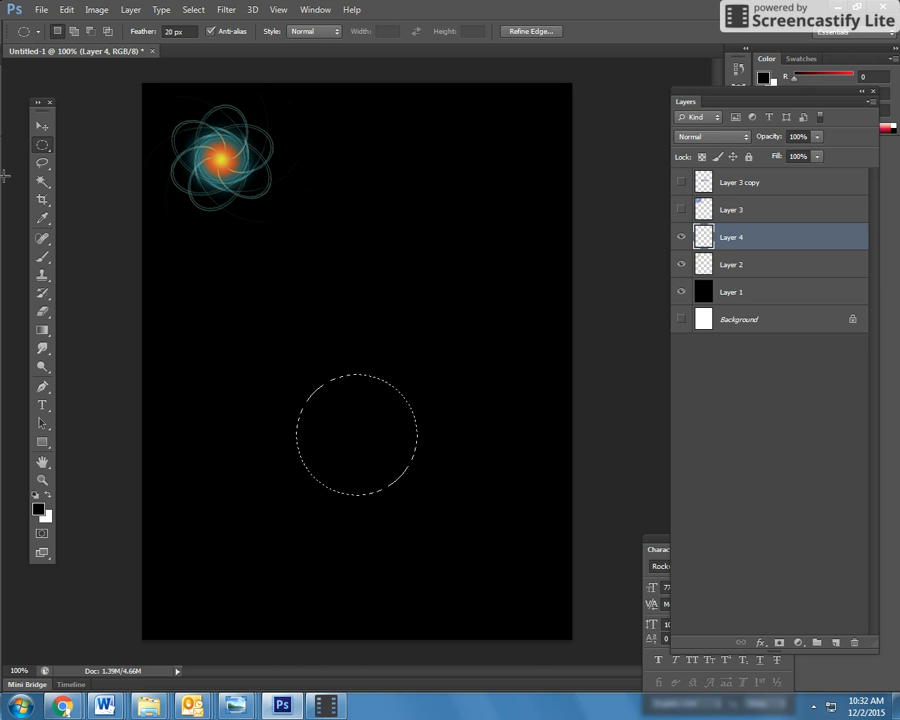
pyautogui.rightClick(47, 149)
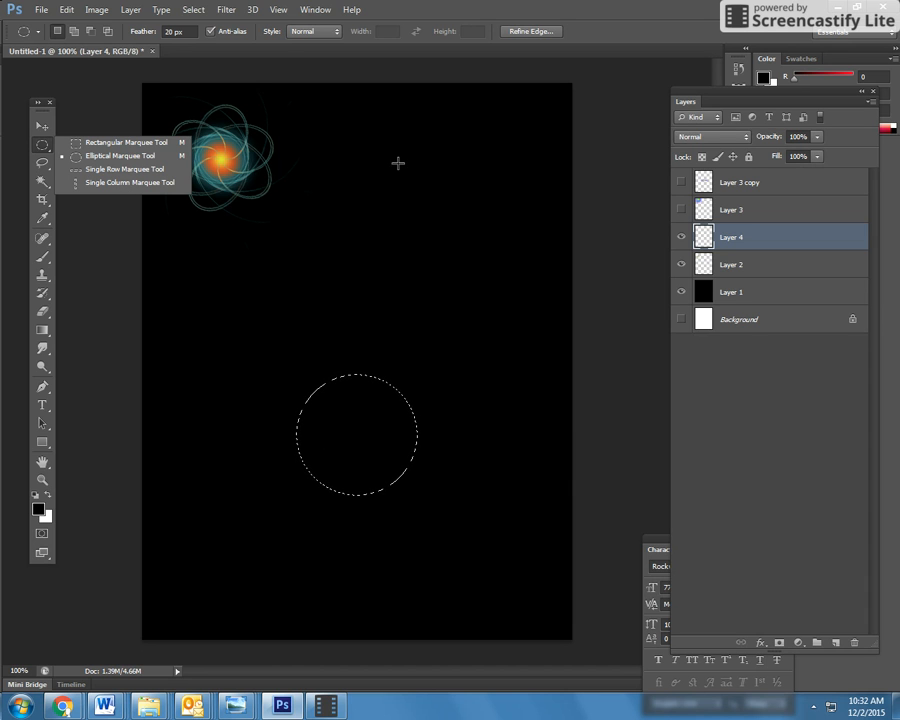
# Feather the circular selection with a radius of 30 pixels
pyautogui.click(165, 13)
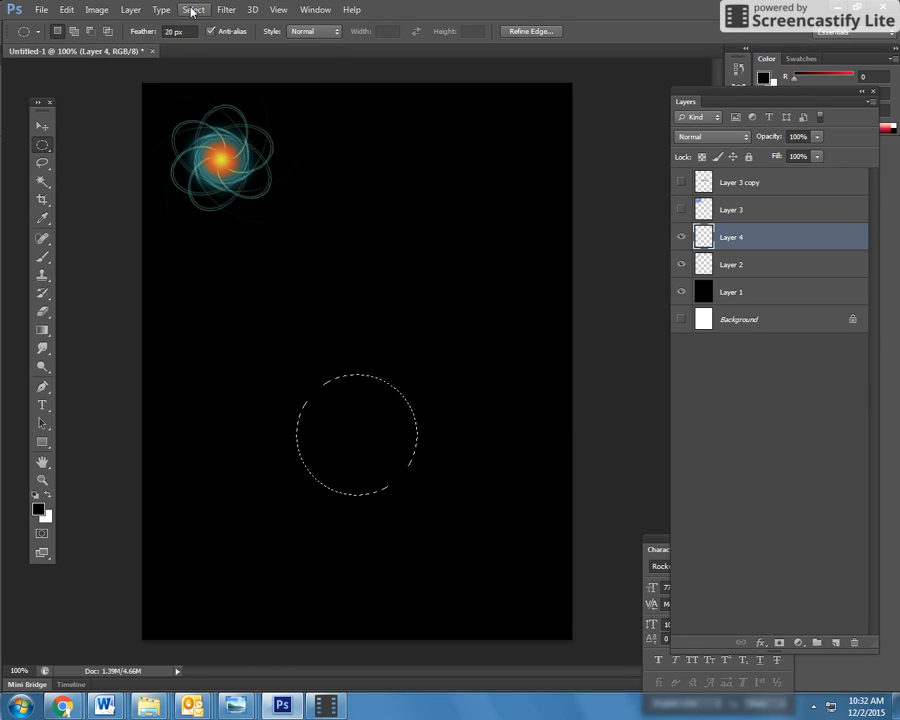
pyautogui.click(192, 12)
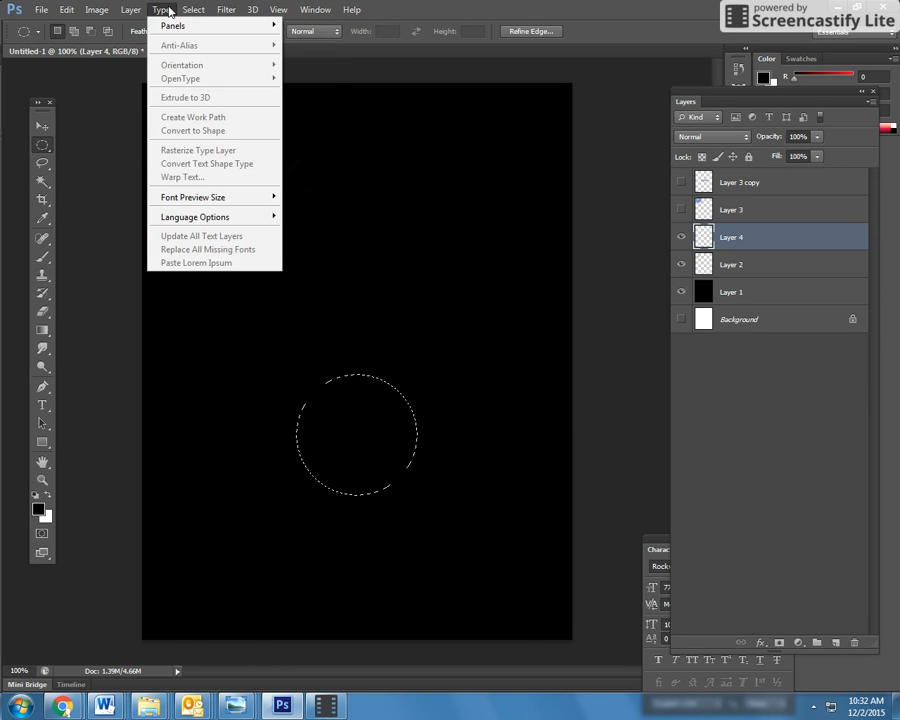
pyautogui.click(148, 13)
pyautogui.click(190, 10)
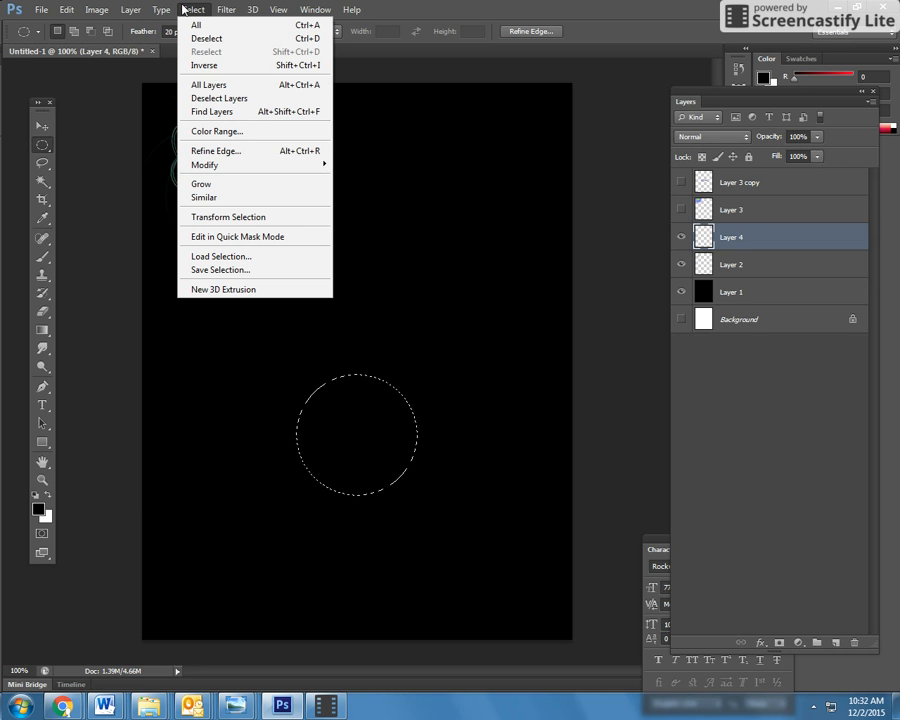
pyautogui.moveTo(204, 164)
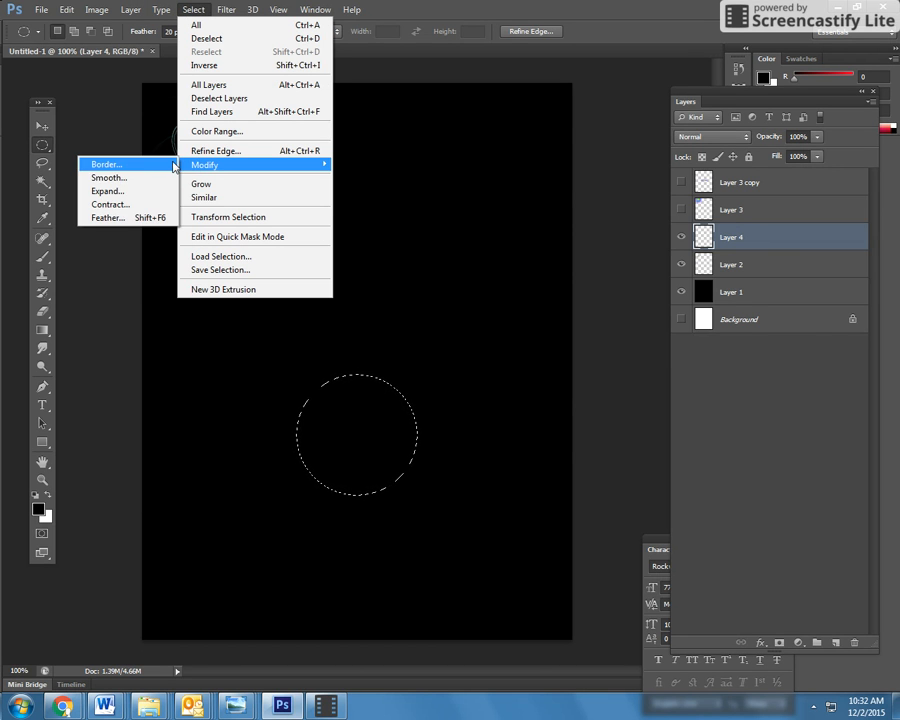
pyautogui.click(141, 213)
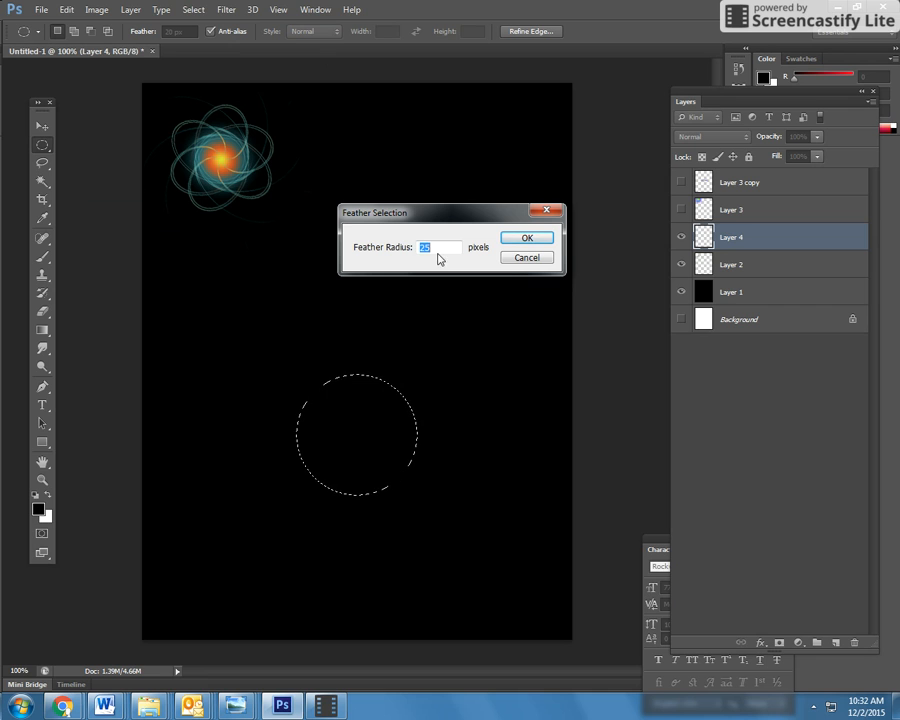
pyautogui.write('3')
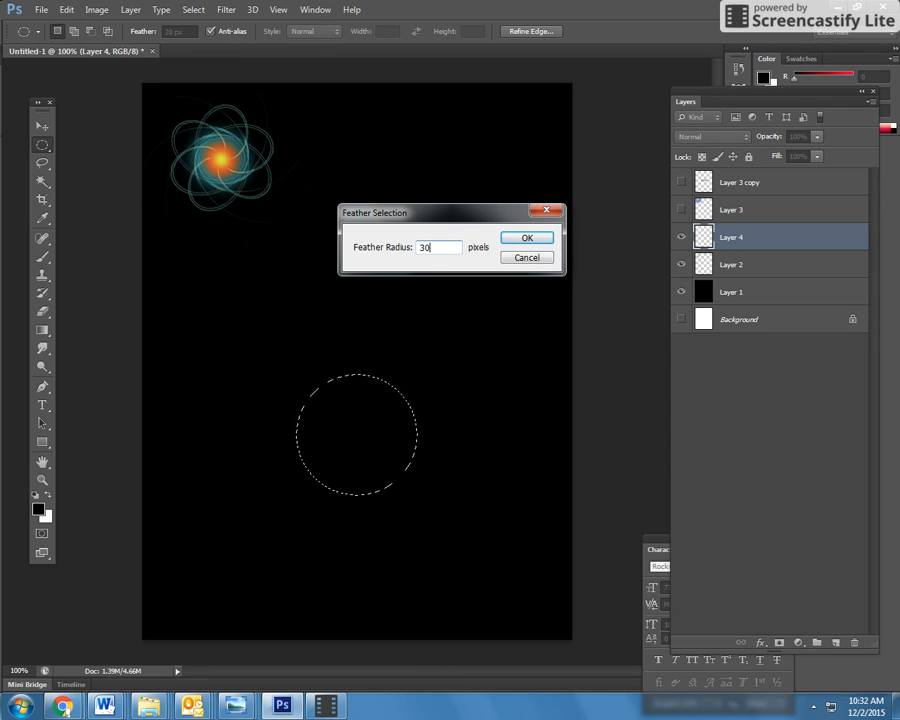
pyautogui.write('0')
pyautogui.click(526, 237)
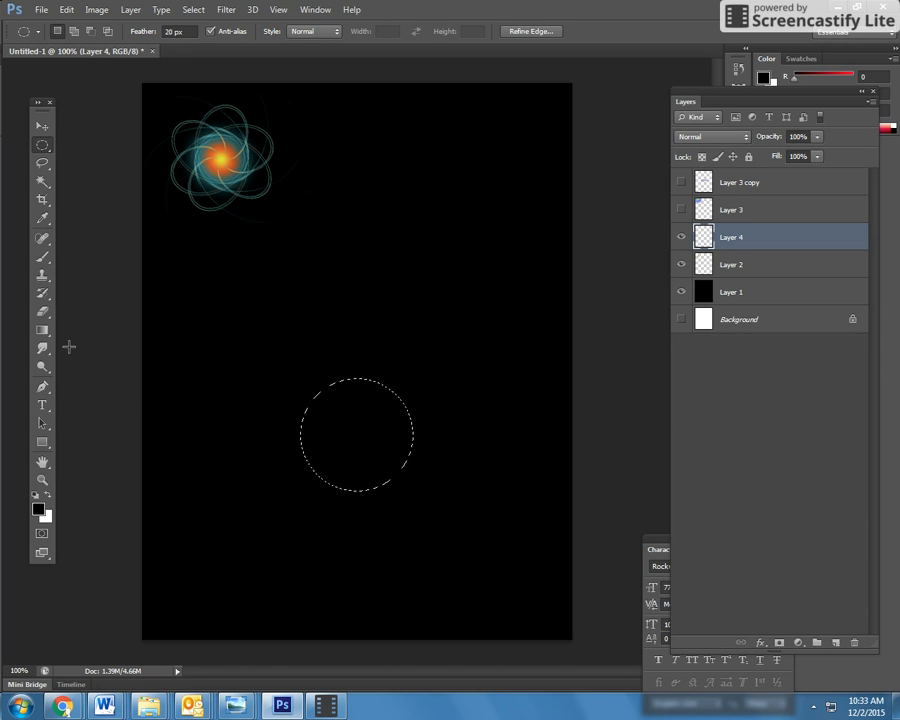
# Edit the Gradient tool's custom gradient, moving the blue middle stop to the start and recoloring it yellow-green (a6e00b)
pyautogui.click(43, 331)
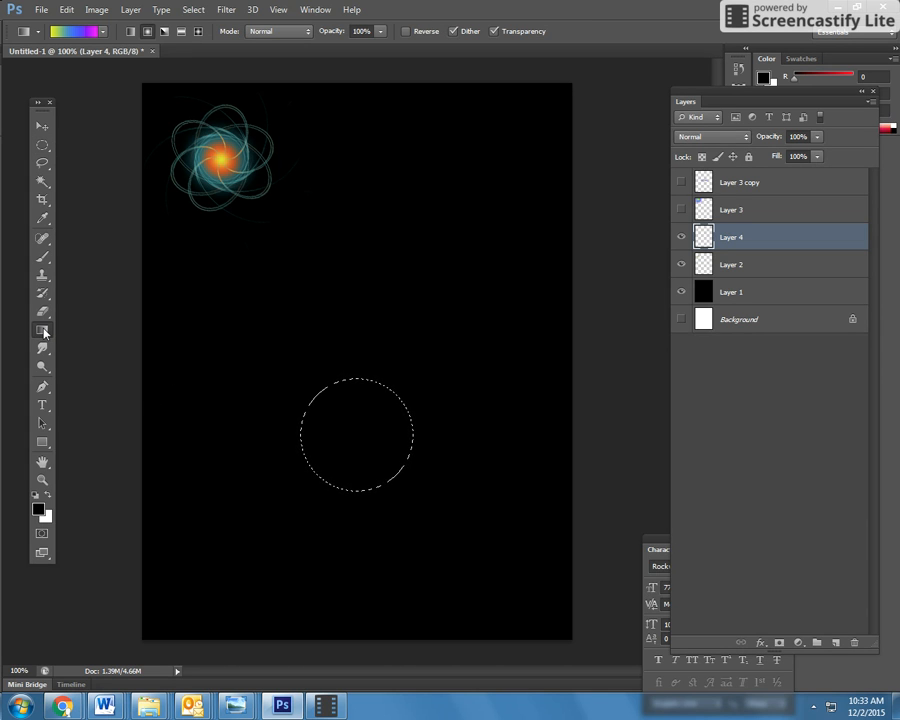
pyautogui.click(45, 332)
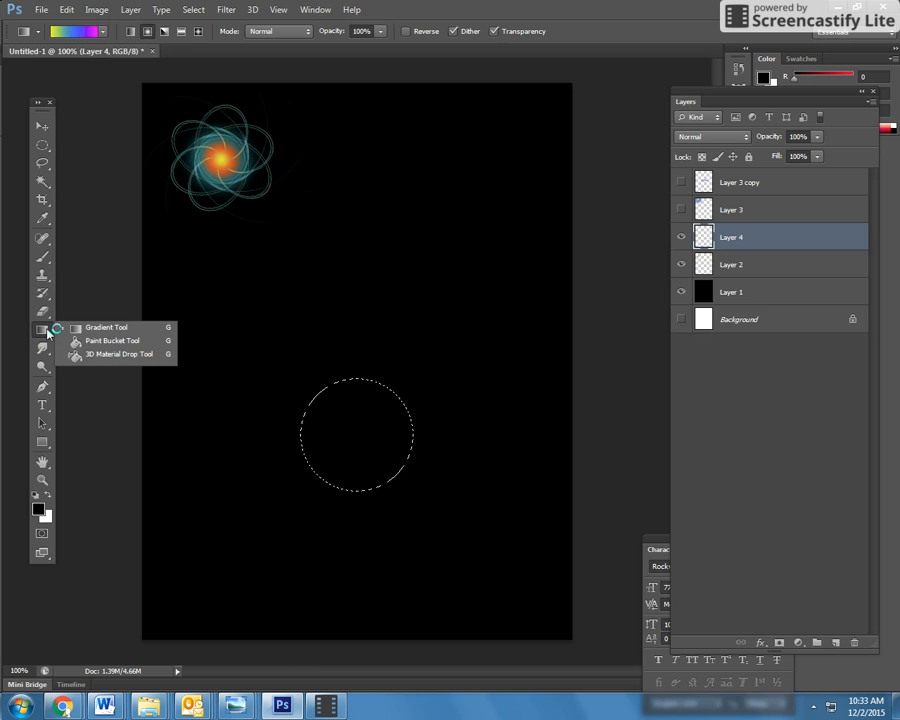
pyautogui.click(110, 328)
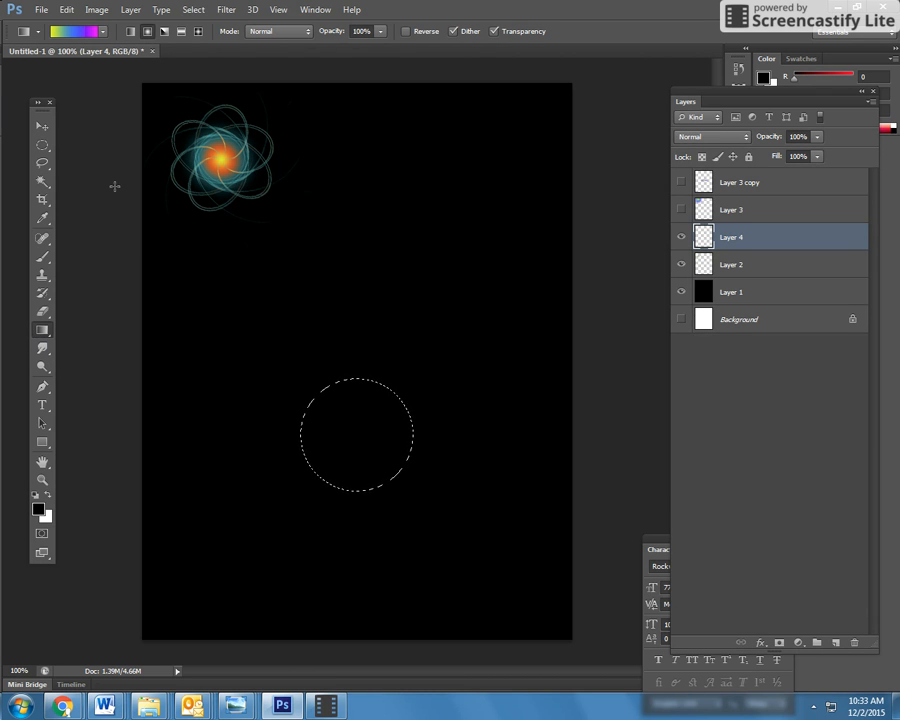
pyautogui.click(67, 35)
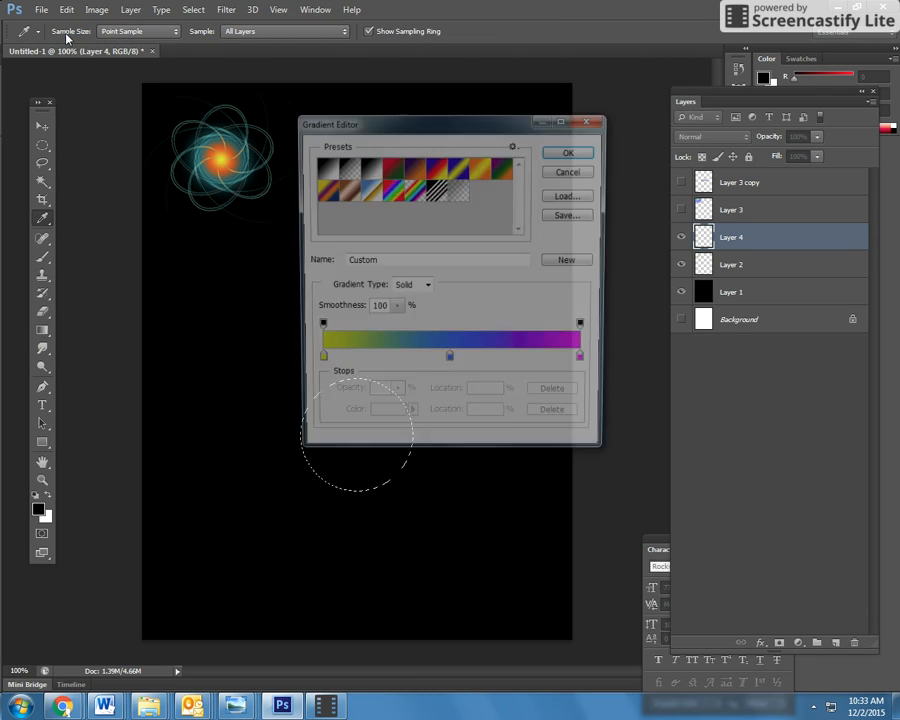
pyautogui.click(449, 363)
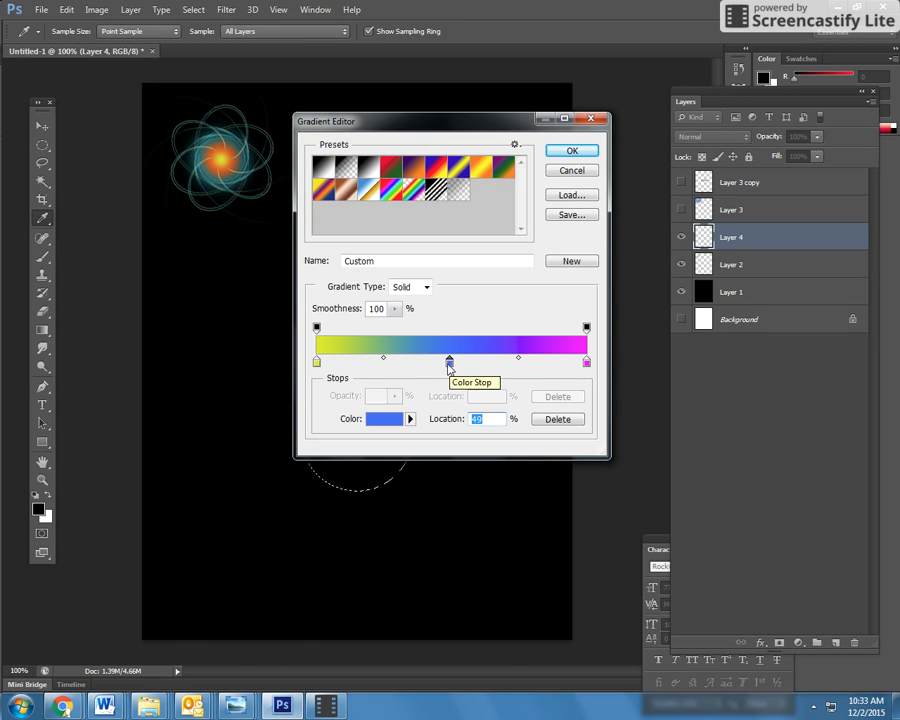
pyautogui.moveTo(449, 363); pyautogui.dragTo(317, 363)
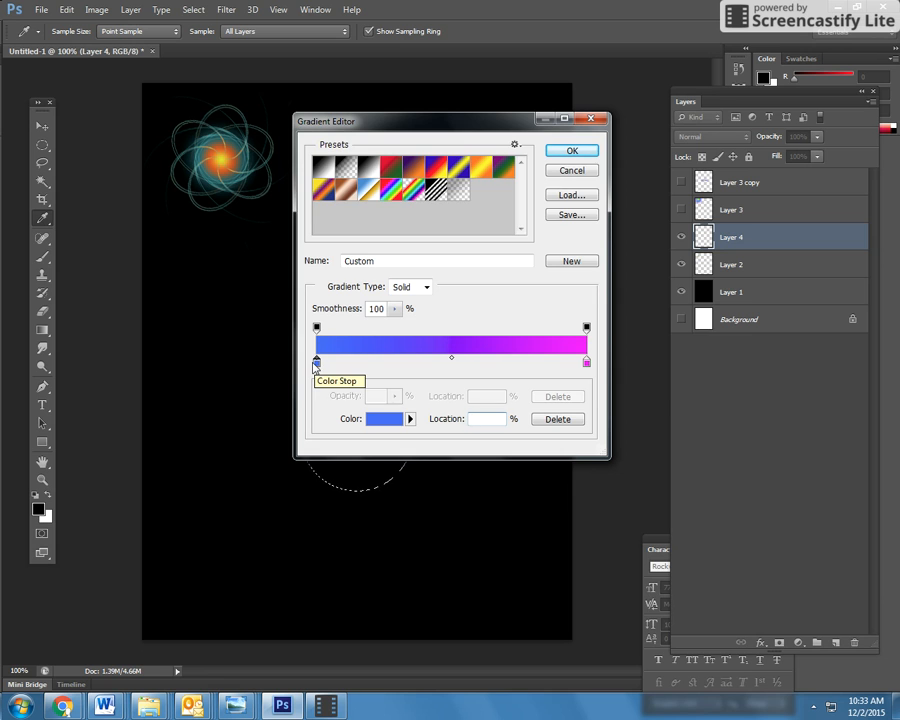
pyautogui.doubleClick(316, 364)
pyautogui.click(458, 327)
pyautogui.moveTo(410, 203)
pyautogui.mouseDown()
pyautogui.moveTo(437, 222)
pyautogui.moveTo(429, 237)
pyautogui.moveTo(434, 208)
pyautogui.mouseUp()
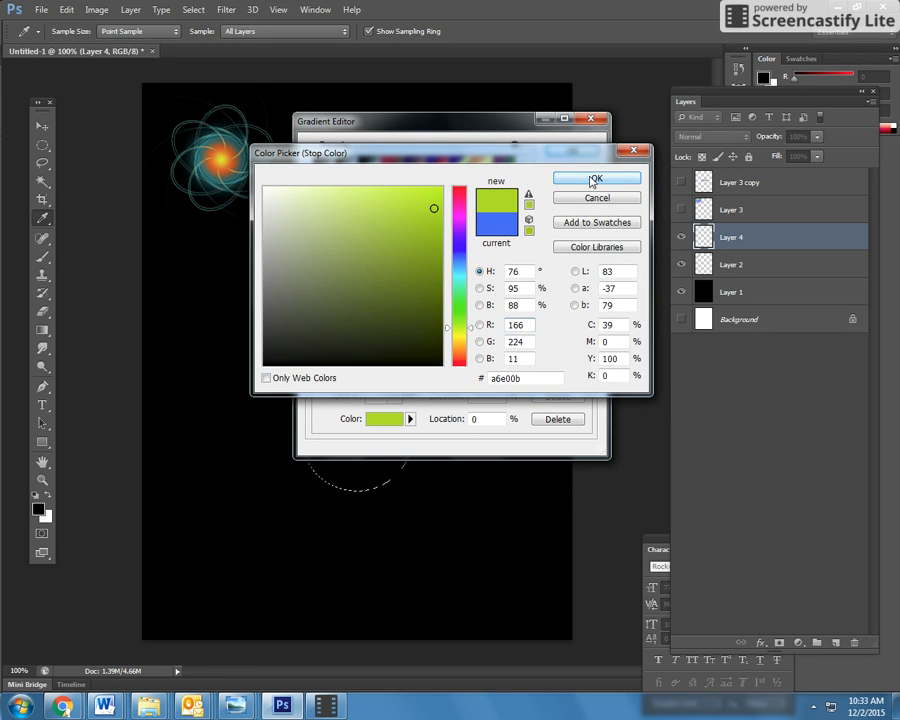
pyautogui.click(594, 180)
# Add a bright cyan color stop at the 50% location and accept the edited gradient
pyautogui.click(452, 362)
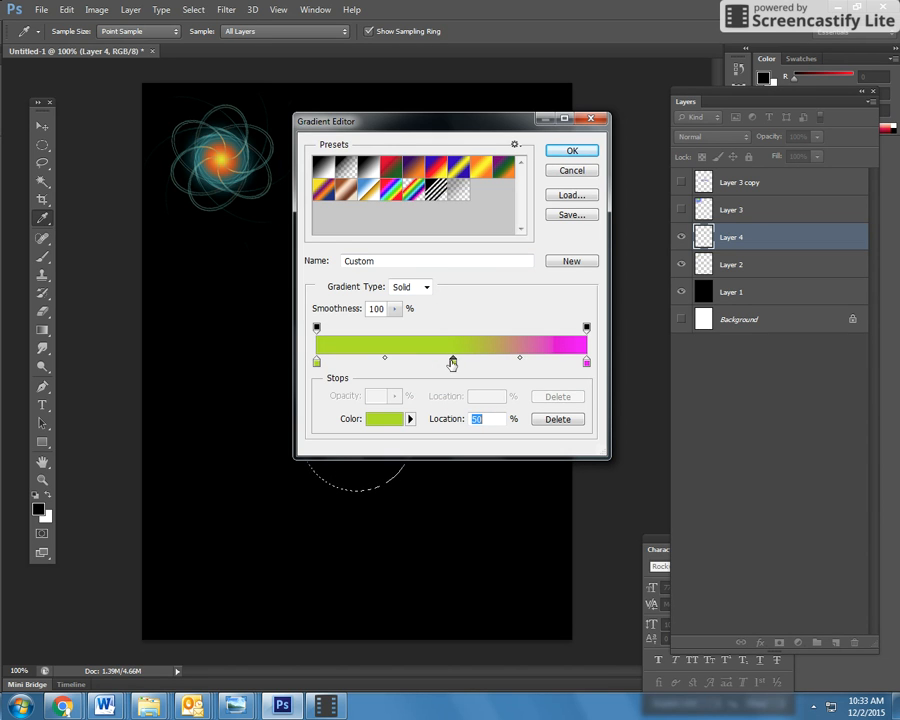
pyautogui.doubleClick(452, 362)
pyautogui.click(459, 272)
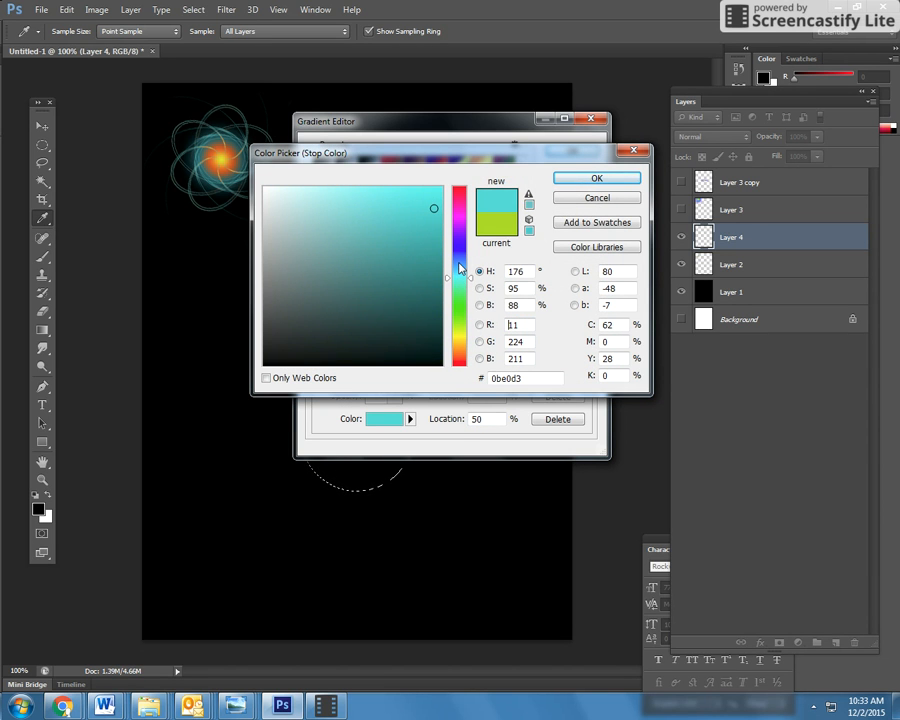
pyautogui.click(437, 192)
pyautogui.click(572, 180)
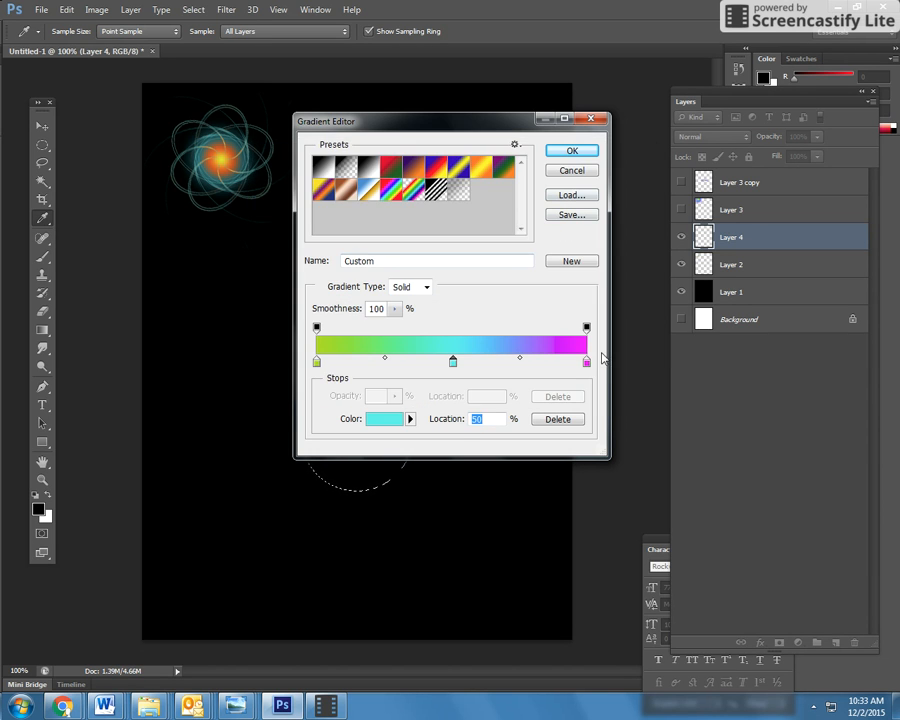
pyautogui.click(564, 152)
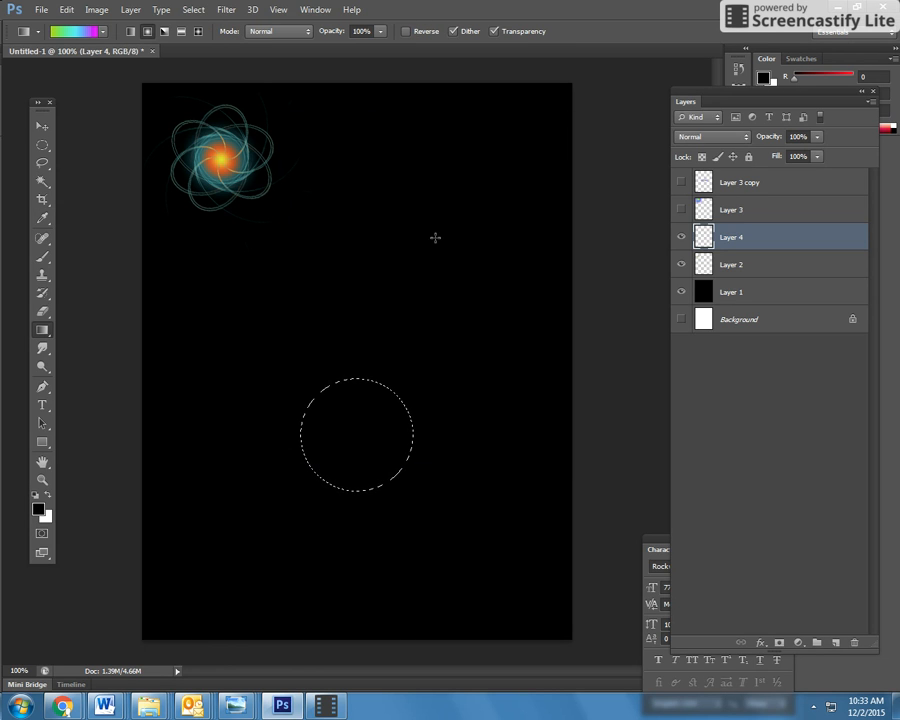
# Fill the feathered circle on Layer 4 with a radial gradient from its center to just past its edge, and deselect
pyautogui.click(147, 38)
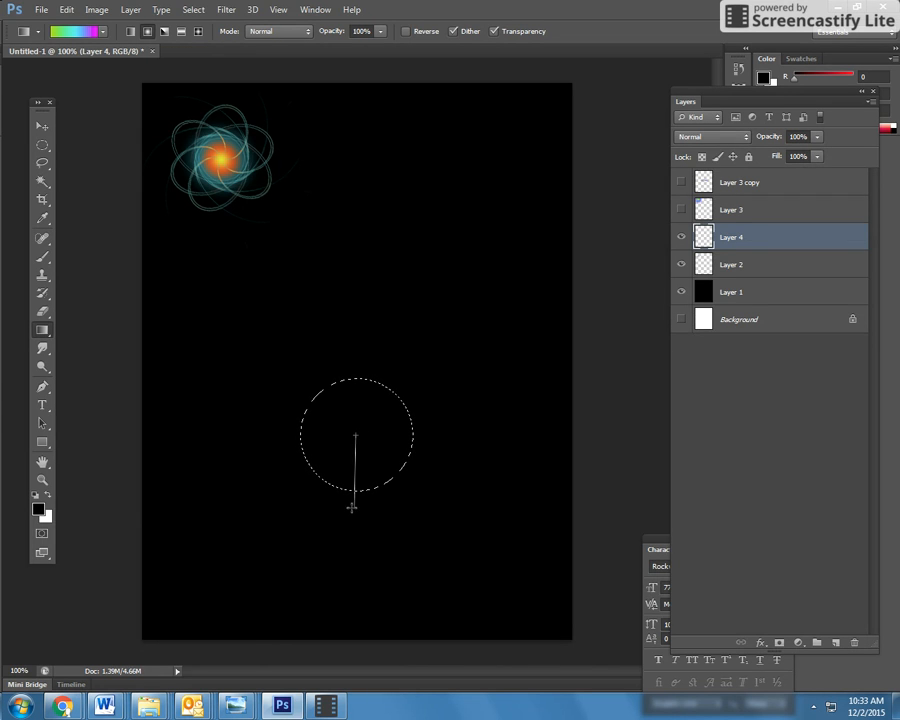
pyautogui.moveTo(352, 500); pyautogui.dragTo(353, 498)
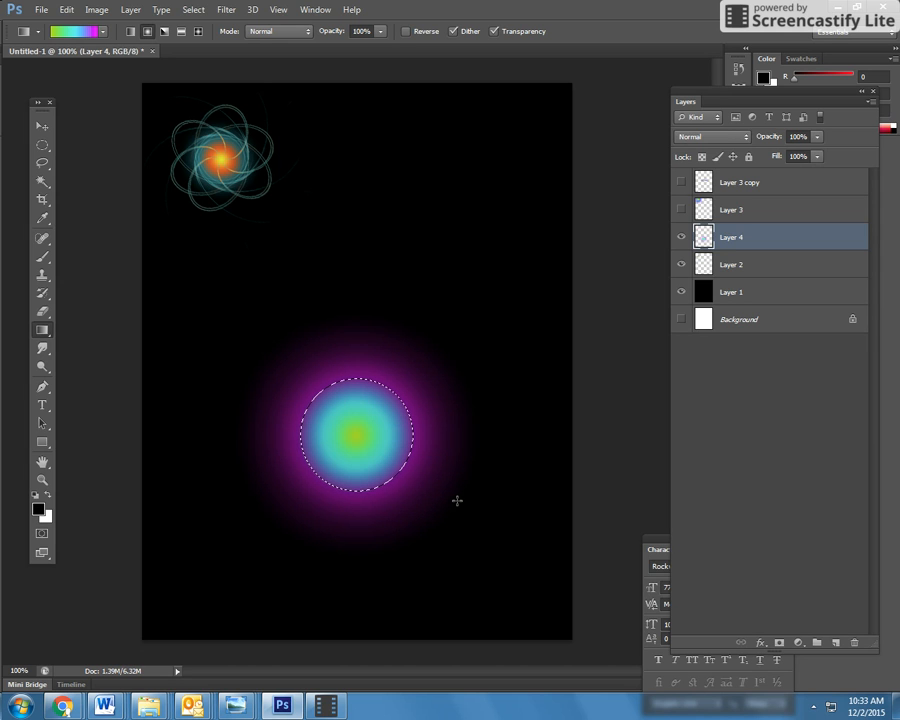
pyautogui.hotkey('ctrl', 'd')
# Duplicate the glowing orb on Layer 4 and place the copy in the canvas's upper right
pyautogui.click(43, 126)
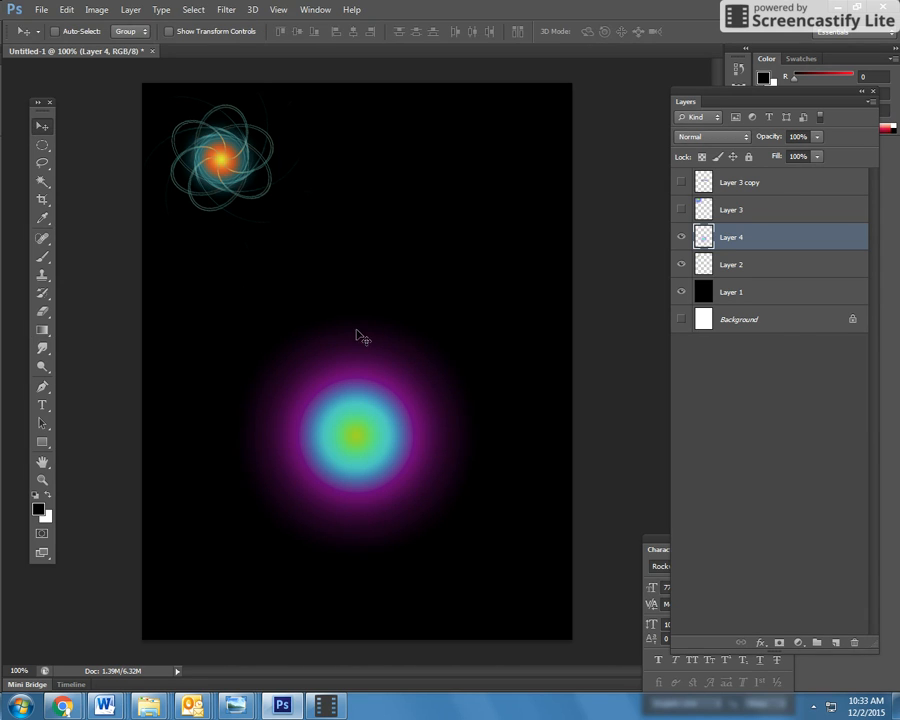
pyautogui.moveTo(333, 495); pyautogui.dragTo(421, 205)
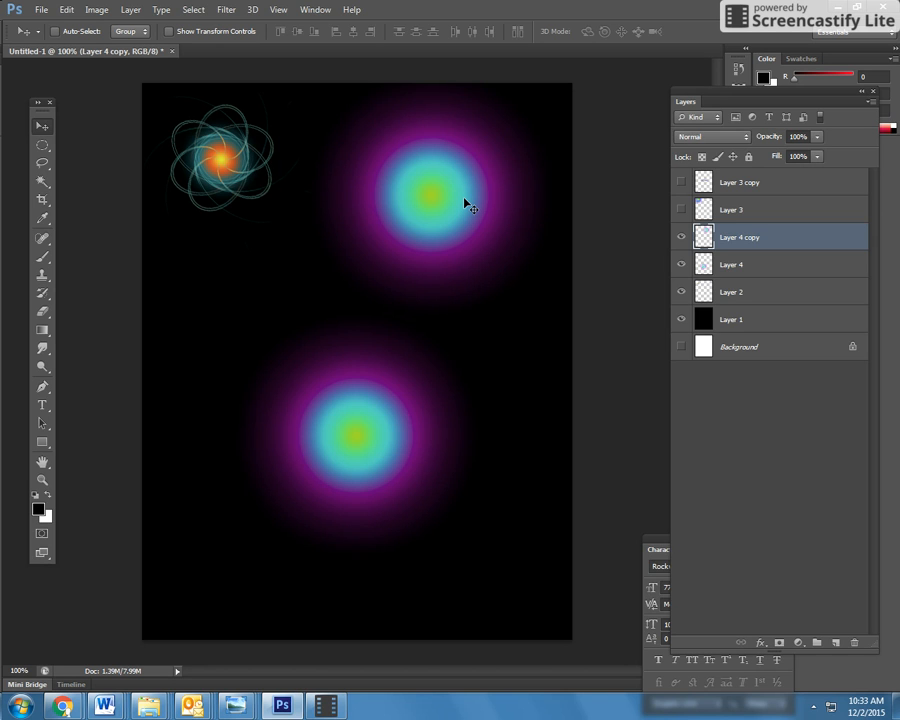
# Free-transform the original Layer 4 orb into a thin streak about 117% wide and 9% high, placed in the canvas's lower middle
pyautogui.click(733, 263)
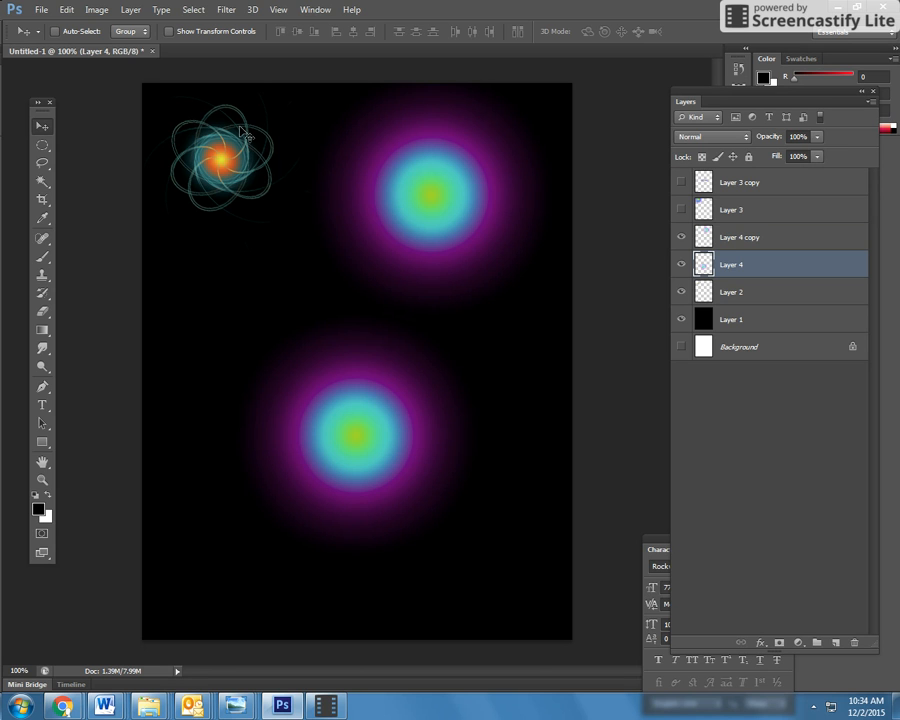
pyautogui.click(66, 10)
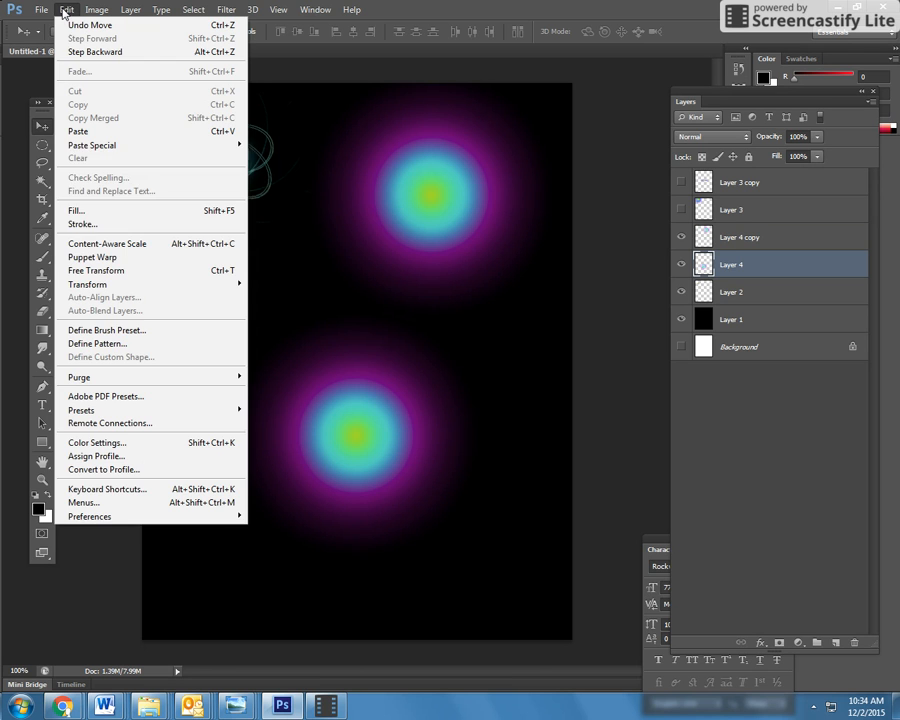
pyautogui.click(75, 271)
pyautogui.moveTo(357, 303); pyautogui.dragTo(375, 539)
pyautogui.moveTo(482, 550); pyautogui.dragTo(524, 550)
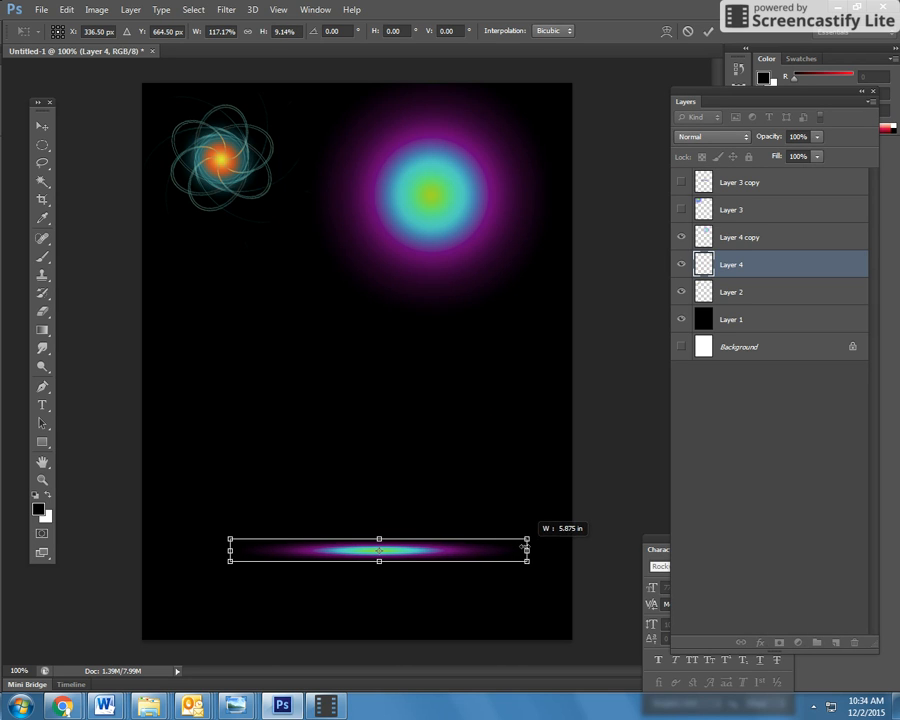
pyautogui.moveTo(448, 552); pyautogui.dragTo(405, 510)
pyautogui.press('Return')
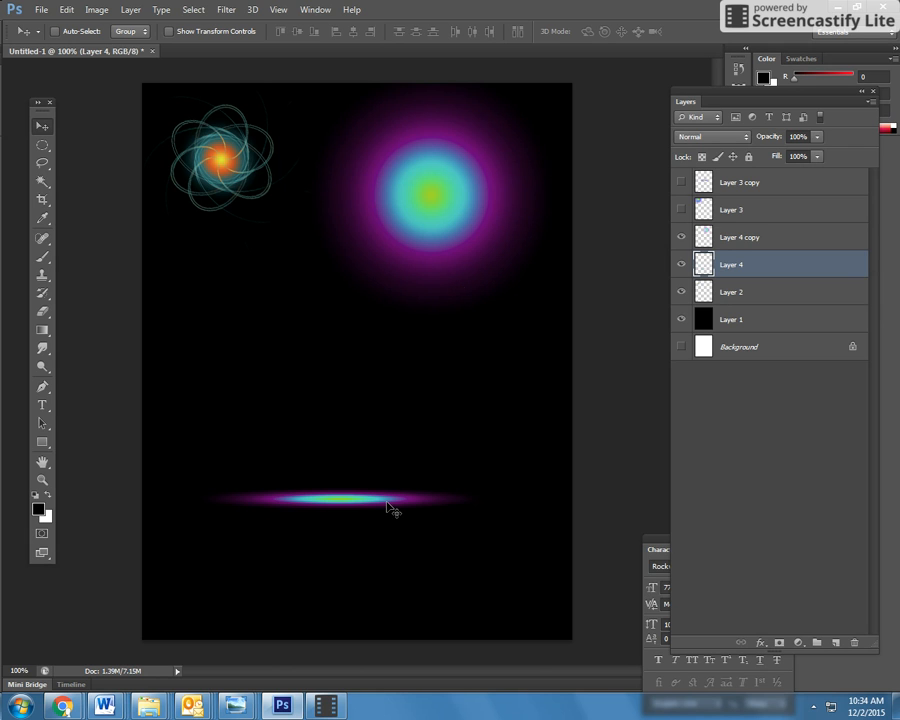
# Apply the Wave distortion filter to the Layer 4 streak with fewer generators and a longer minimum wavelength
pyautogui.click(190, 10)
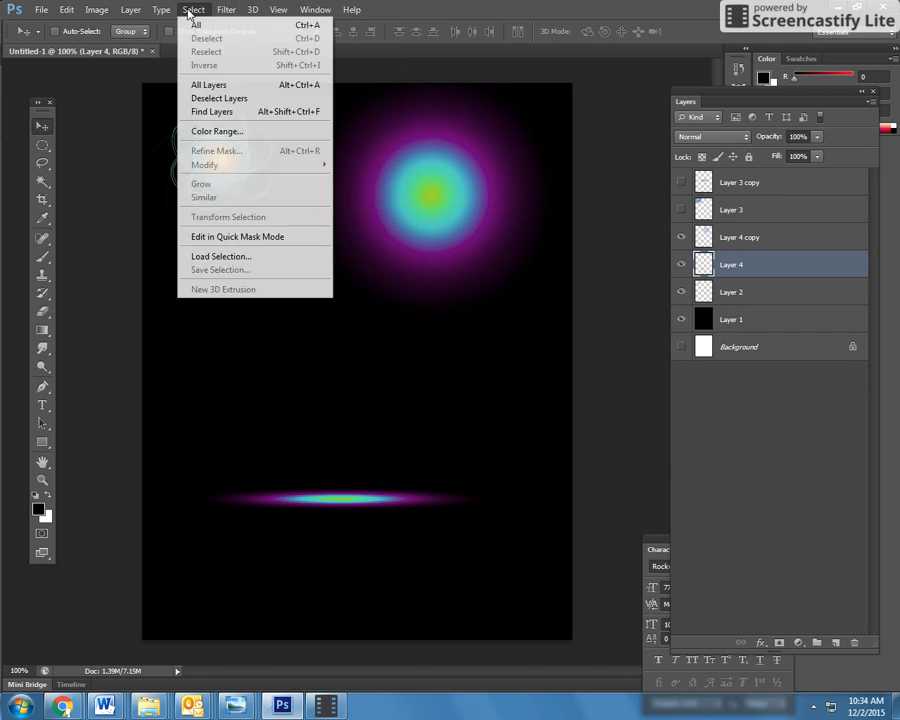
pyautogui.moveTo(226, 10)
pyautogui.moveTo(257, 168)
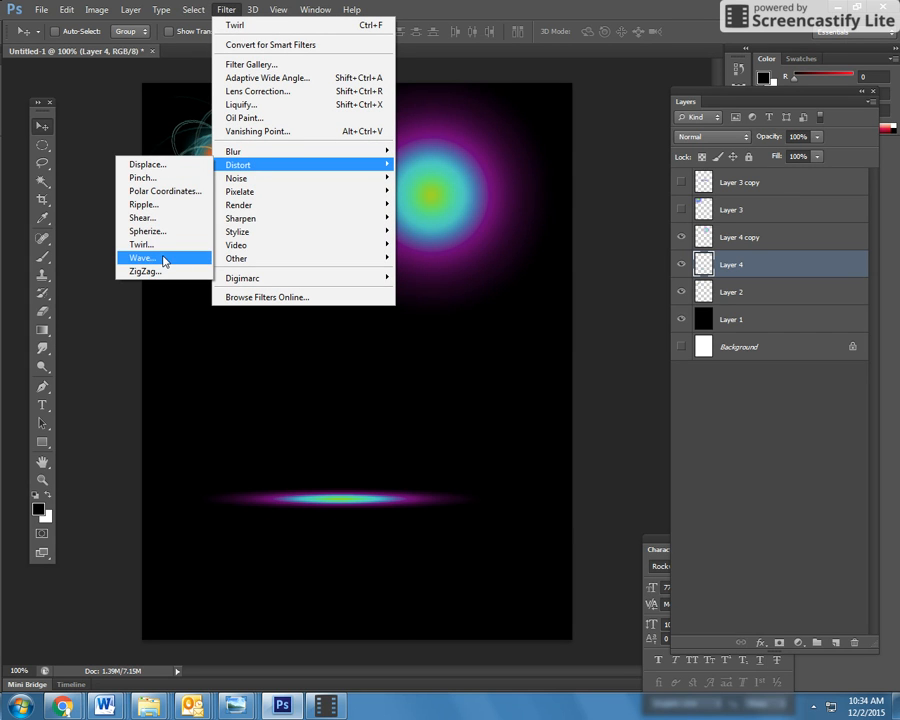
pyautogui.click(165, 259)
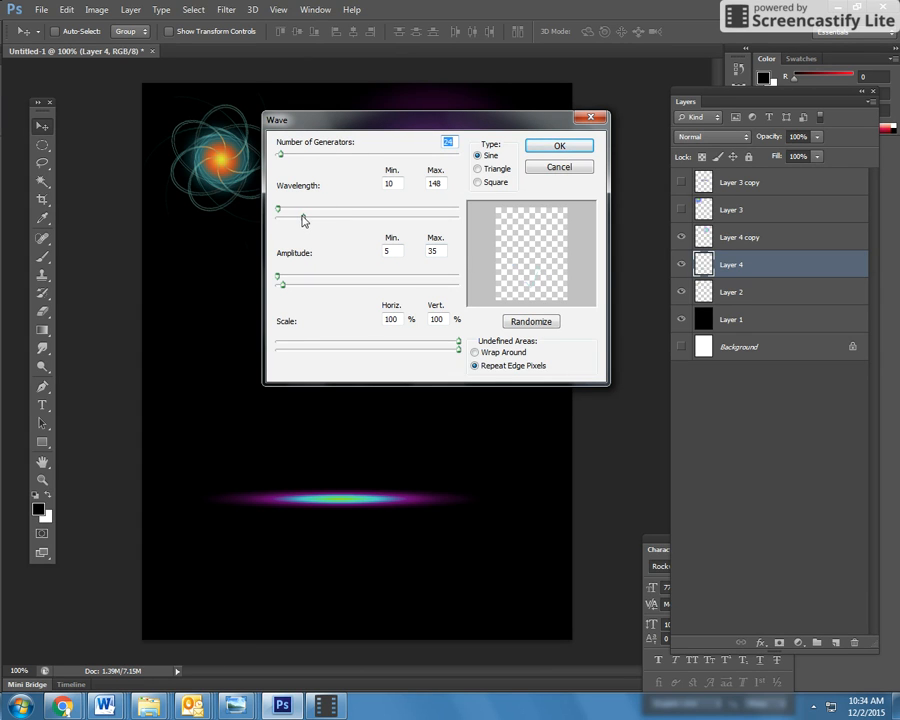
pyautogui.moveTo(279, 208); pyautogui.dragTo(286, 208)
pyautogui.moveTo(281, 157); pyautogui.dragTo(271, 158)
pyautogui.click(549, 148)
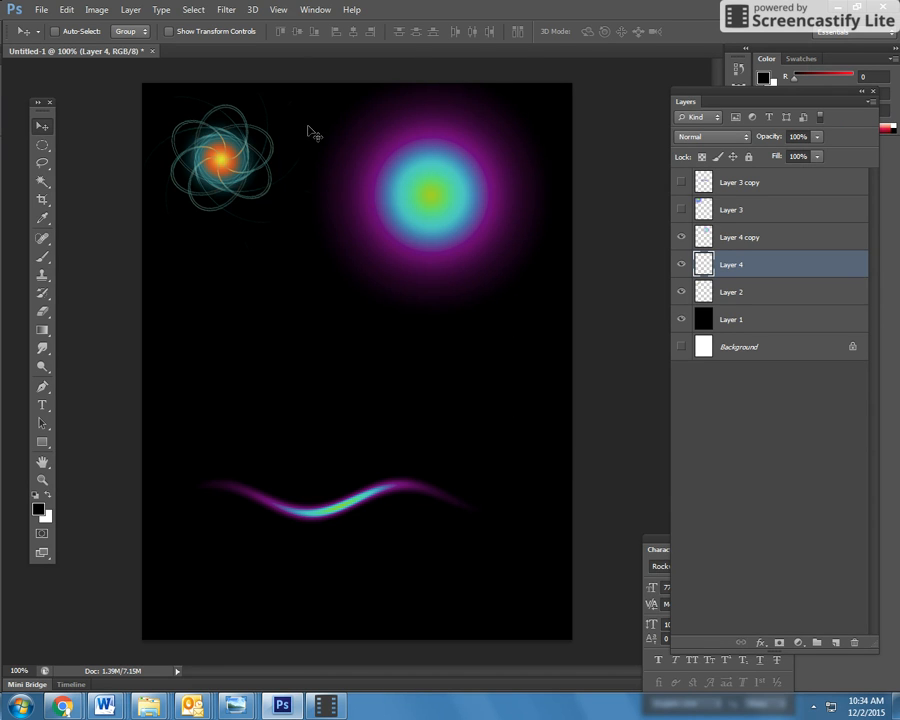
# Apply the Twirl filter at a 999° angle to the wavy streak and shift the curved result down the canvas
pyautogui.click(226, 10)
pyautogui.moveTo(237, 165)
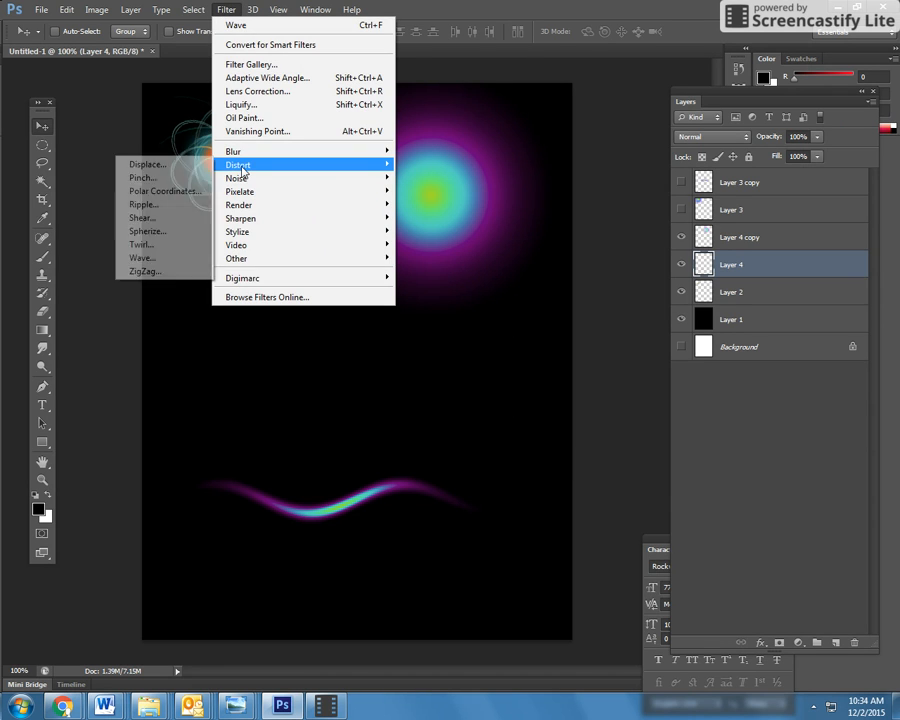
pyautogui.click(141, 244)
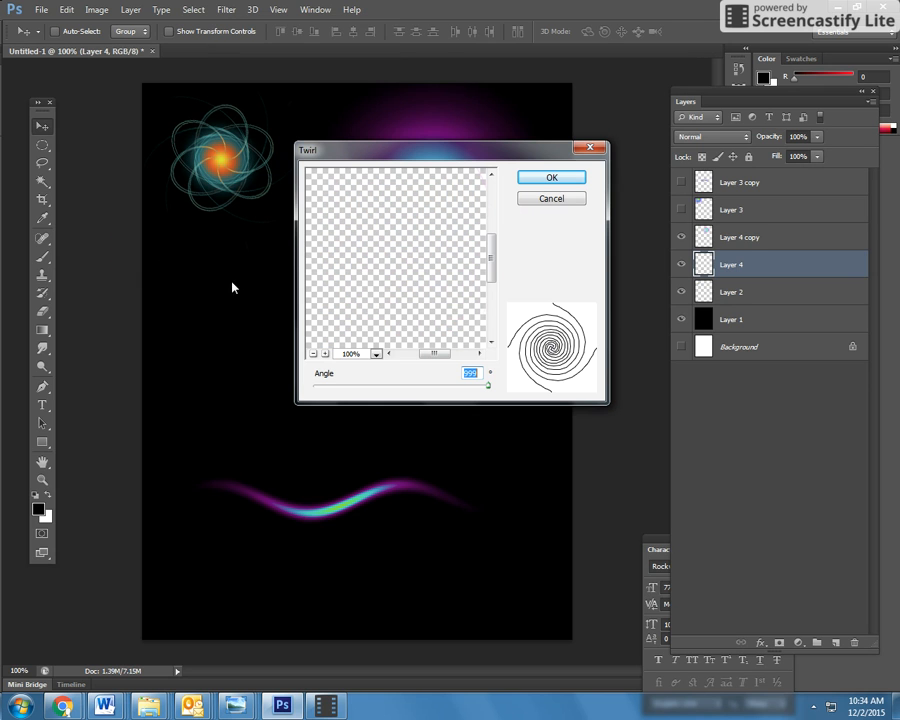
pyautogui.moveTo(483, 392)
pyautogui.mouseDown()
pyautogui.moveTo(279, 380)
pyautogui.moveTo(487, 398)
pyautogui.mouseUp()
pyautogui.click(548, 178)
pyautogui.moveTo(455, 325); pyautogui.dragTo(440, 365)
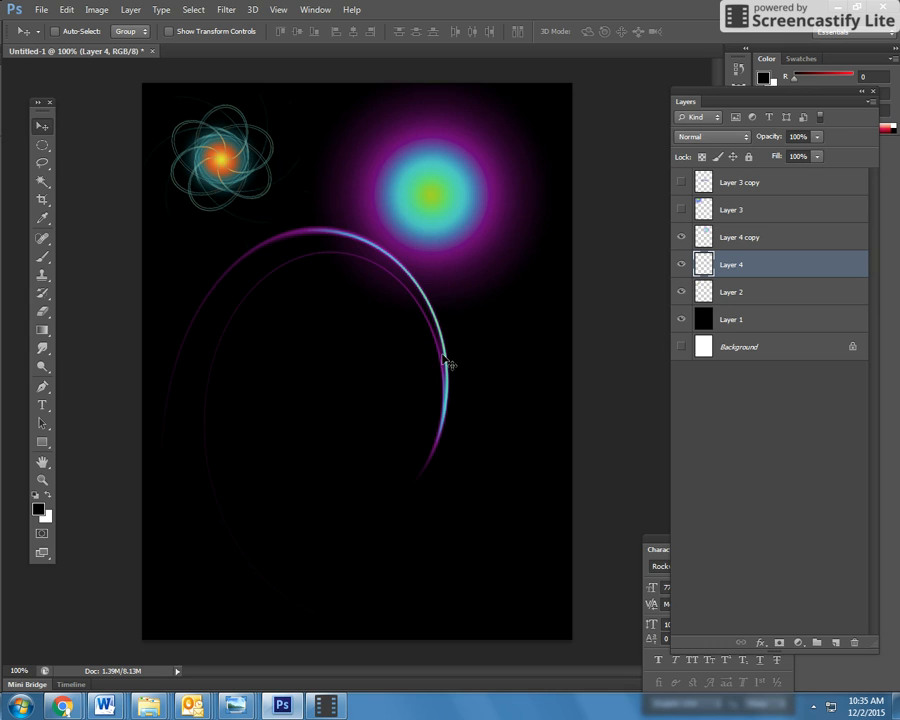
pyautogui.moveTo(446, 362); pyautogui.dragTo(446, 378)
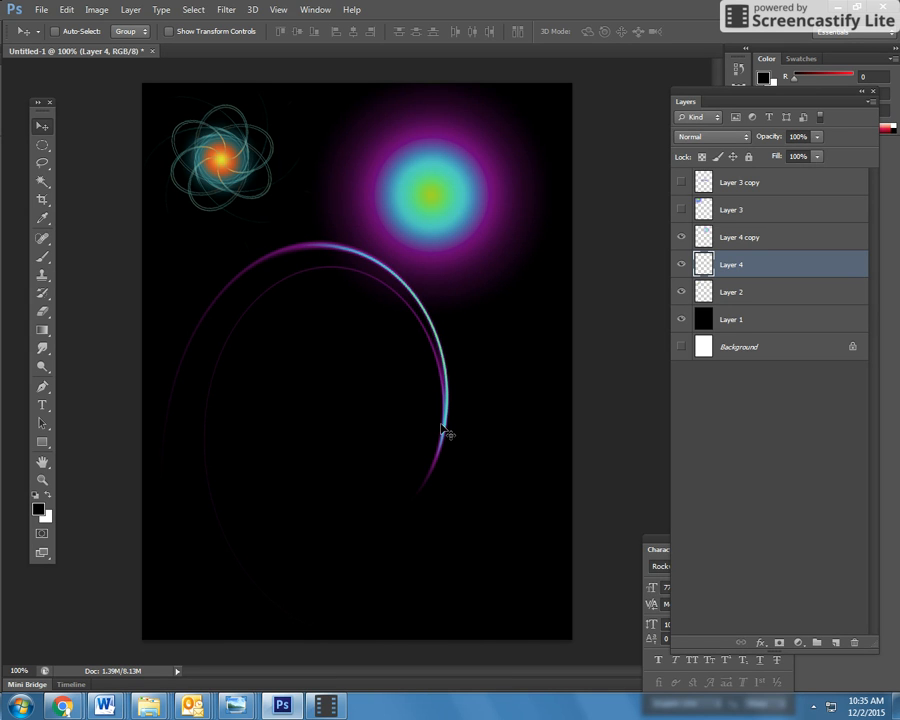
# Free-transform the twirled curve on Layer 4 down to about 42% and place it in the canvas's lower middle
pyautogui.click(68, 11)
pyautogui.click(105, 271)
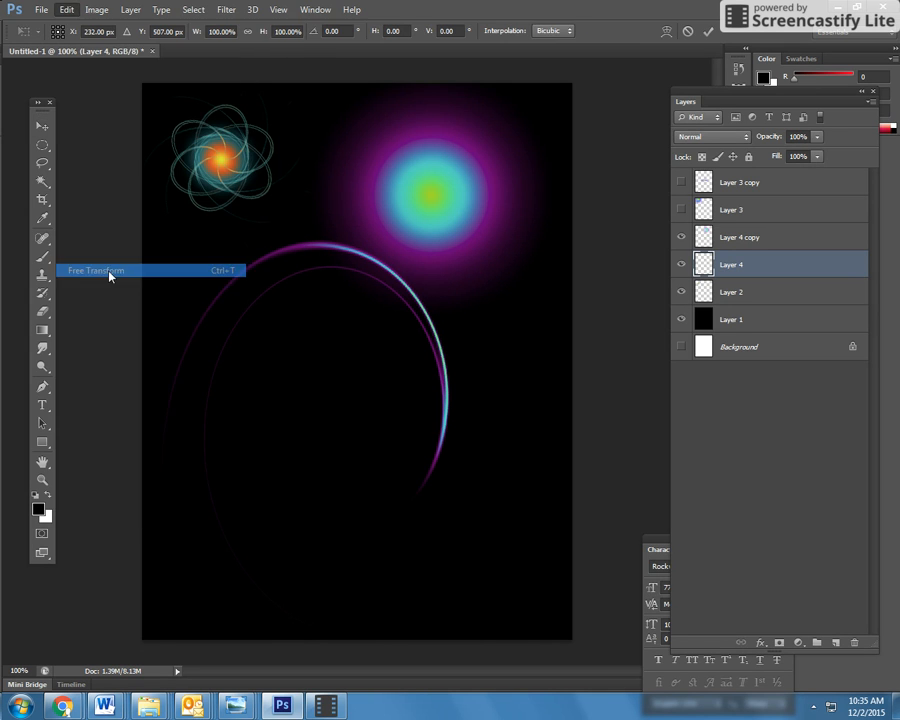
pyautogui.moveTo(452, 641); pyautogui.dragTo(315, 384)
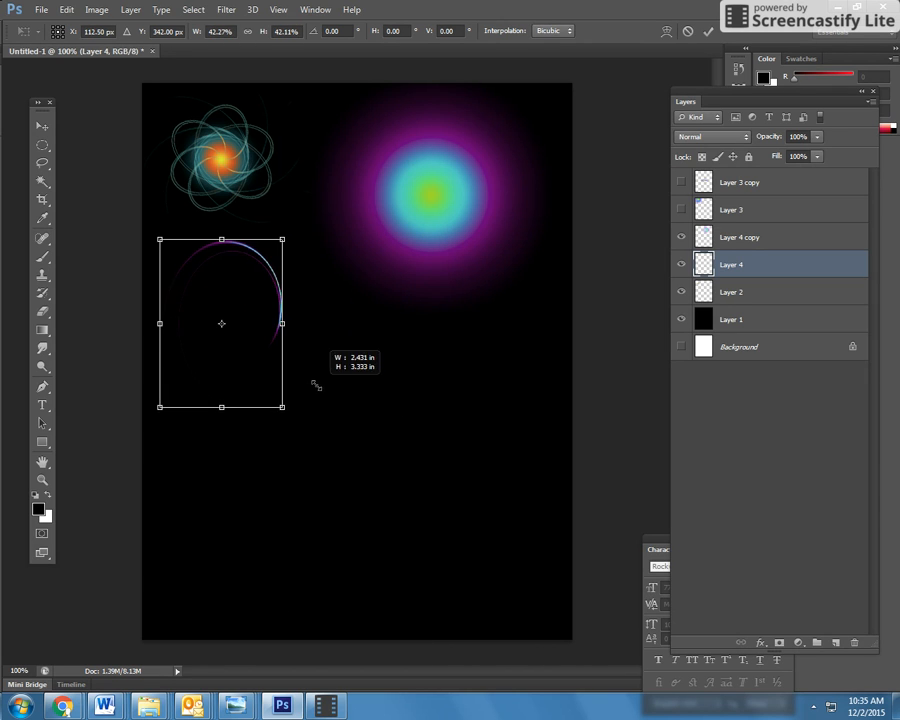
pyautogui.moveTo(273, 277); pyautogui.dragTo(370, 397)
pyautogui.press('Return')
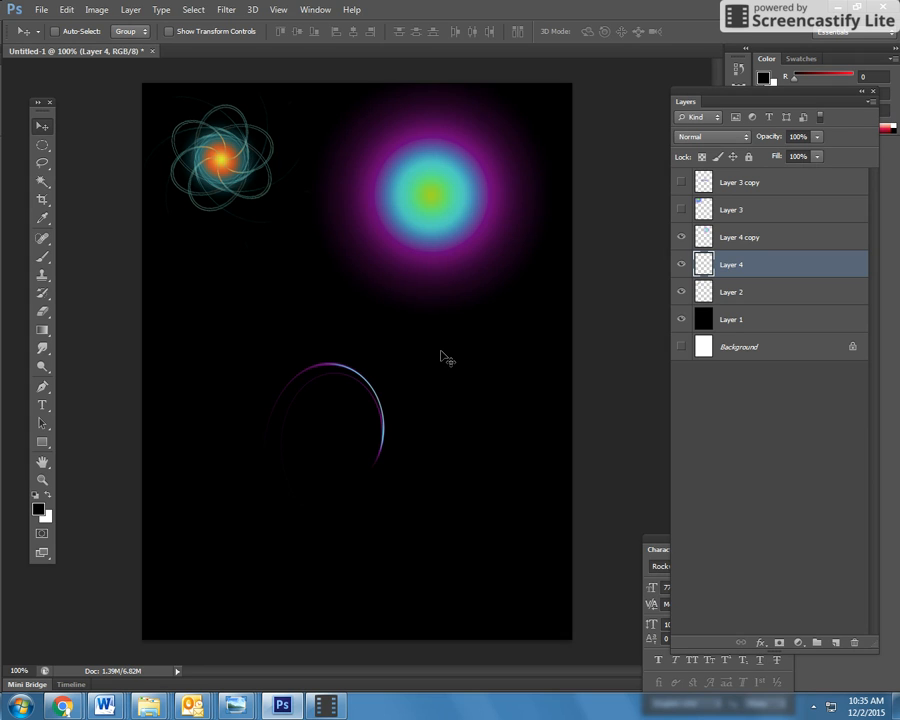
# Duplicate the Layer 4 curve, rotate the copy about -91° and place it so its inner end meets the original's lower tip
pyautogui.hotkey('ctrl', 'j')
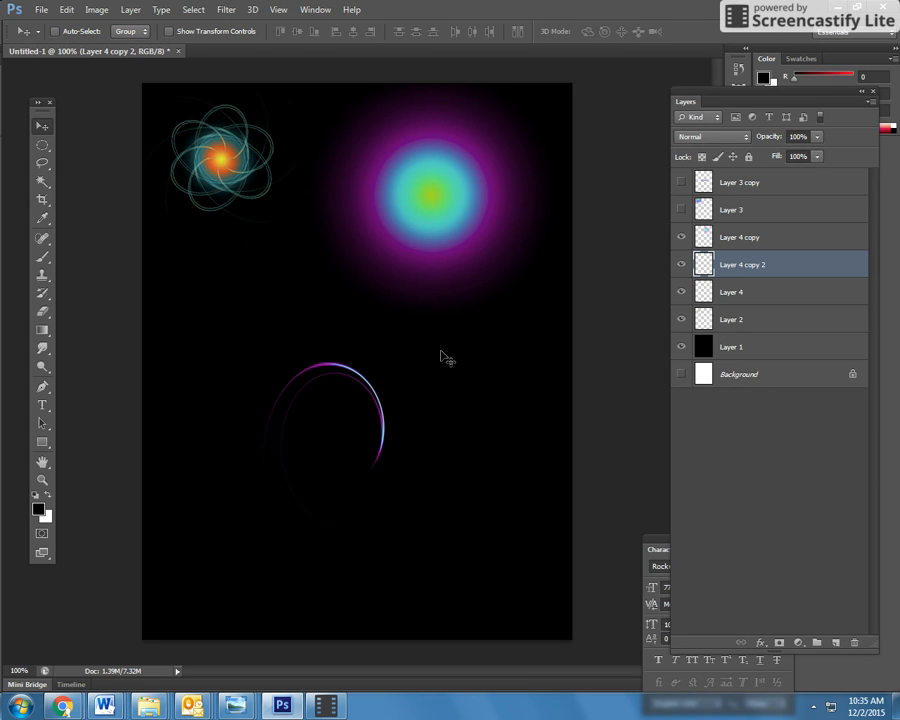
pyautogui.click(65, 10)
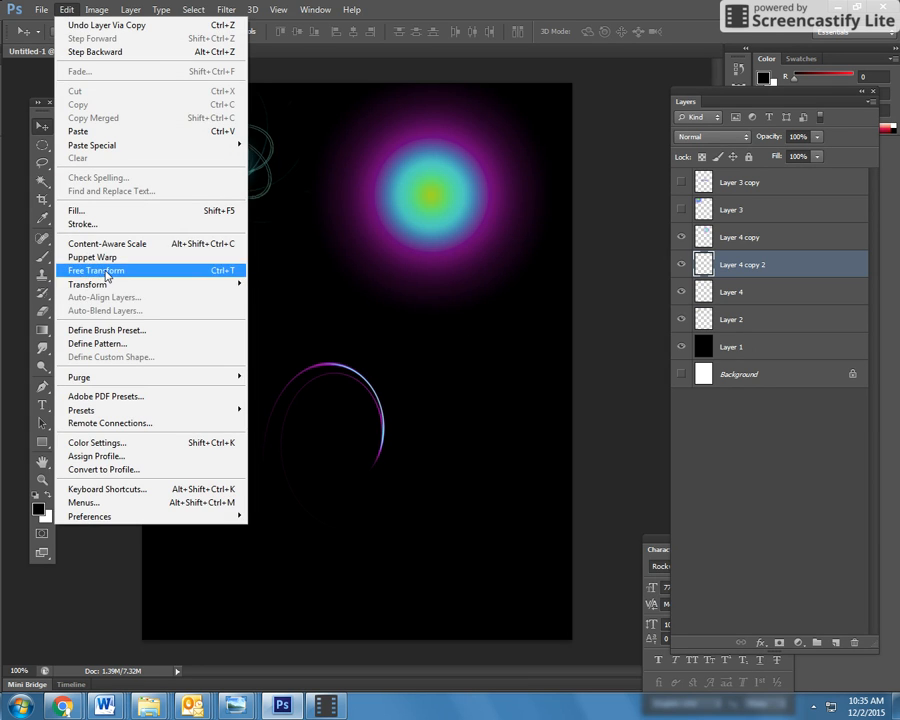
pyautogui.click(105, 271)
pyautogui.moveTo(358, 386); pyautogui.dragTo(400, 392)
pyautogui.moveTo(440, 362); pyautogui.dragTo(316, 451)
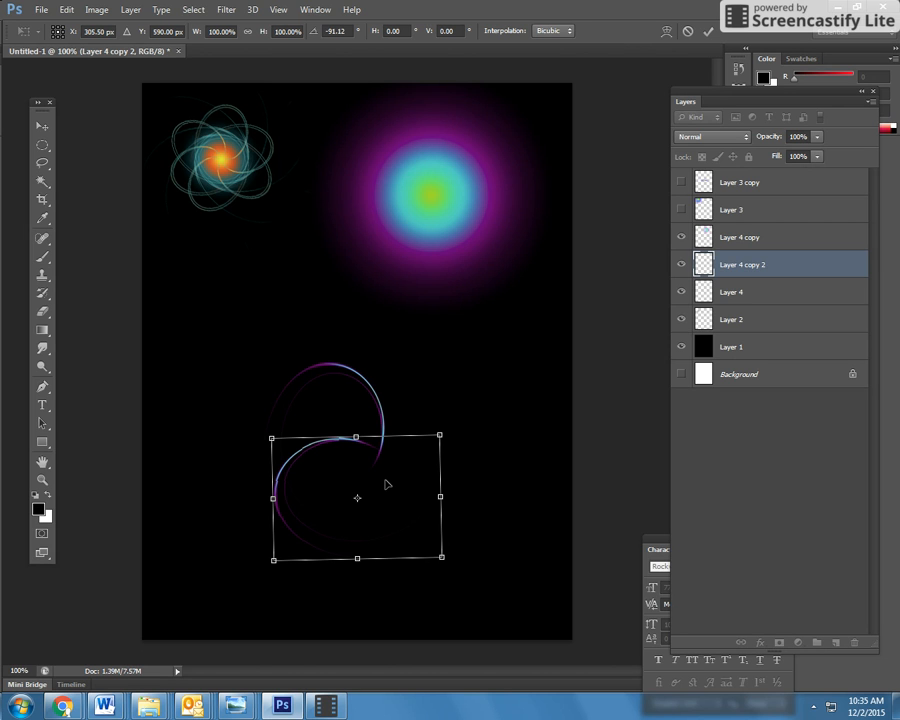
pyautogui.press('Return')
# Duplicate the rotated curve, rotate the copy about -75° and place it as the swirl's third arm, curving downward from the centre
pyautogui.hotkey('ctrl', 'j')
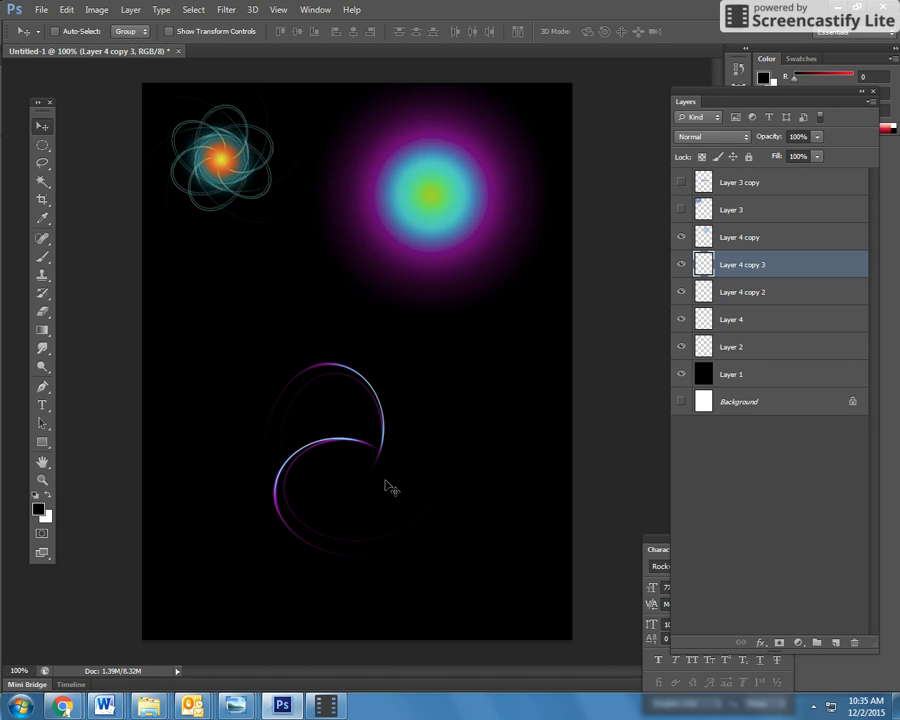
pyautogui.click(89, 12)
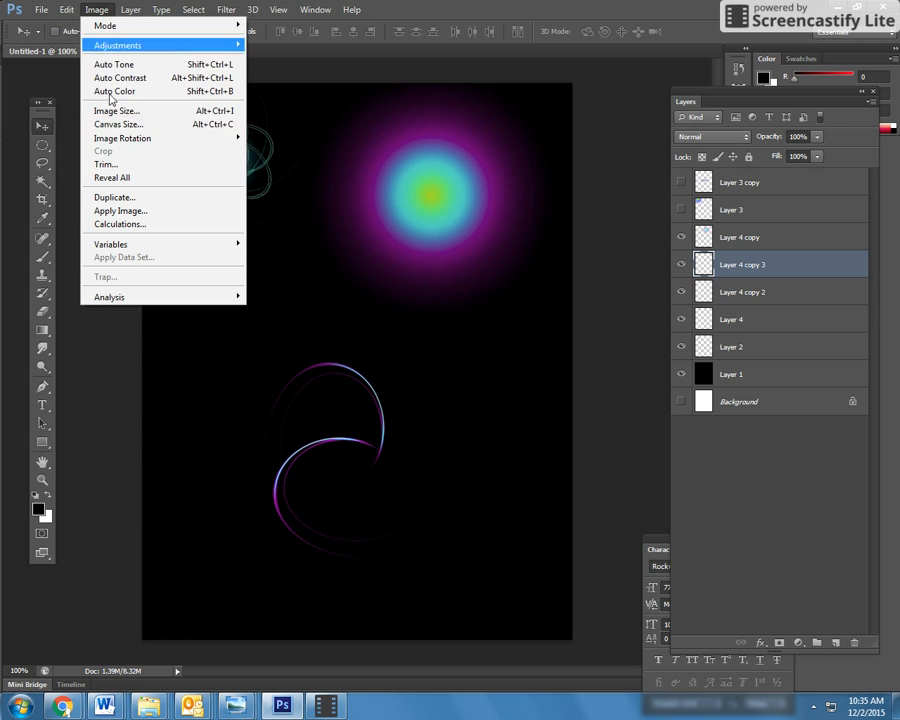
pyautogui.moveTo(66, 10)
pyautogui.click(118, 272)
pyautogui.moveTo(396, 400); pyautogui.dragTo(296, 452)
pyautogui.moveTo(312, 538); pyautogui.dragTo(392, 521)
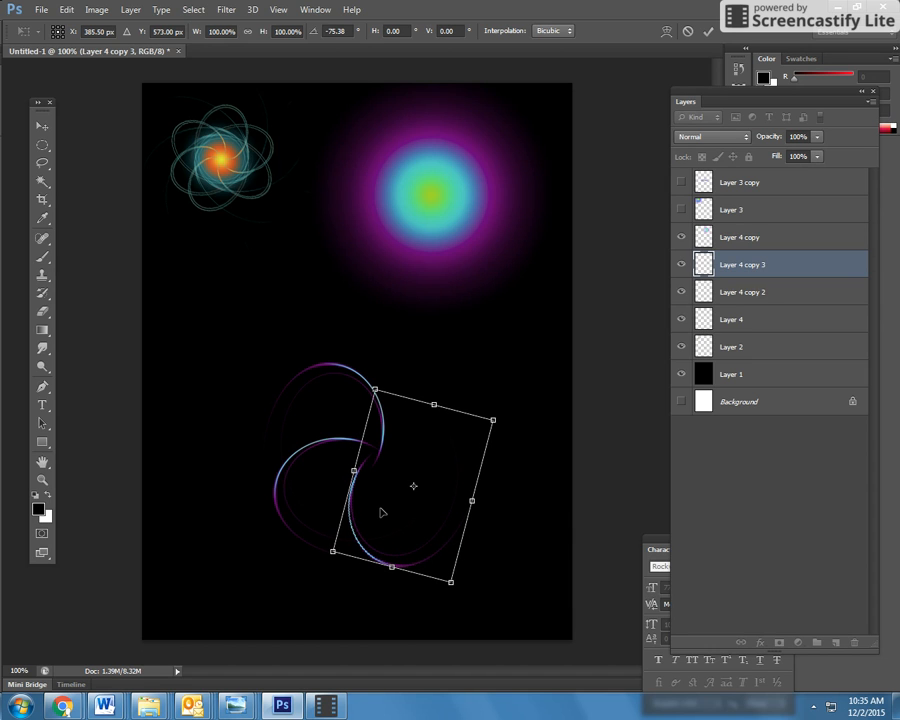
pyautogui.press('Return')
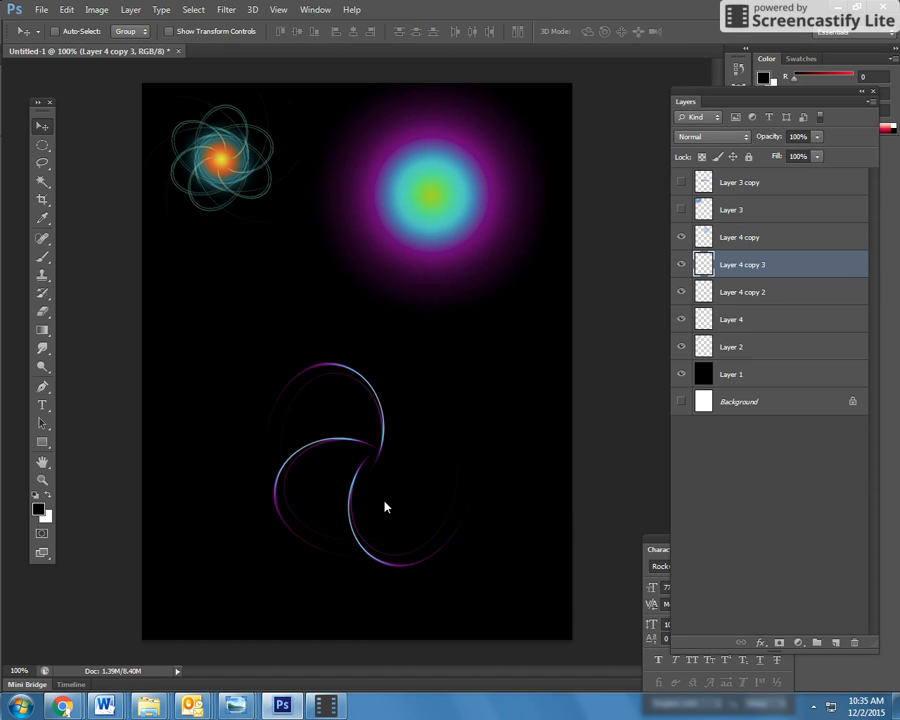
# Duplicate the third arm, rotate the copy and place it as the fourth arm, curving up to the right from the swirl's centre
pyautogui.hotkey('ctrl', 'j')
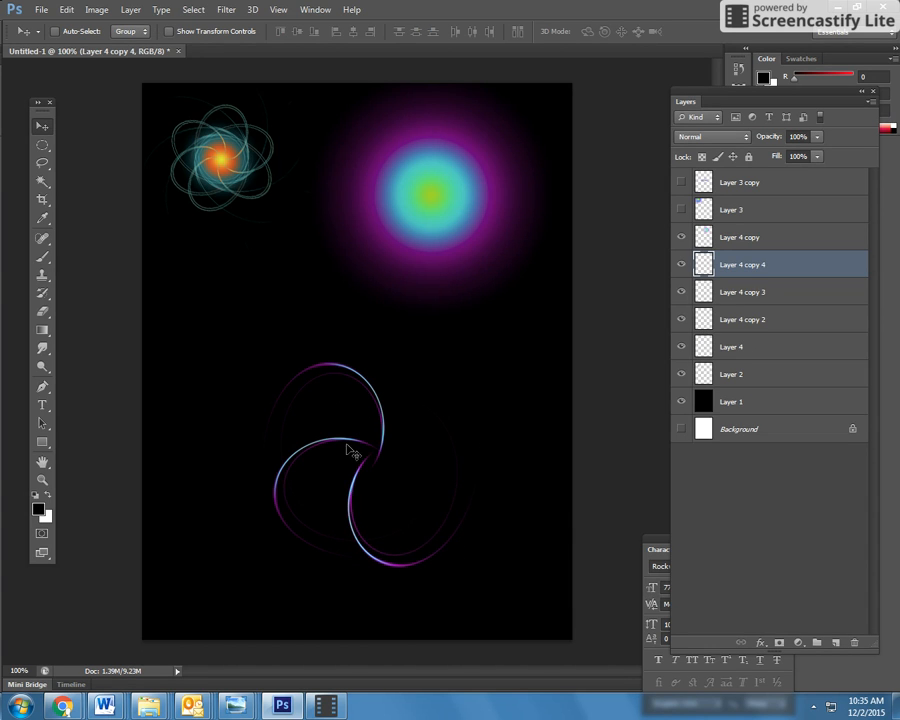
pyautogui.click(67, 10)
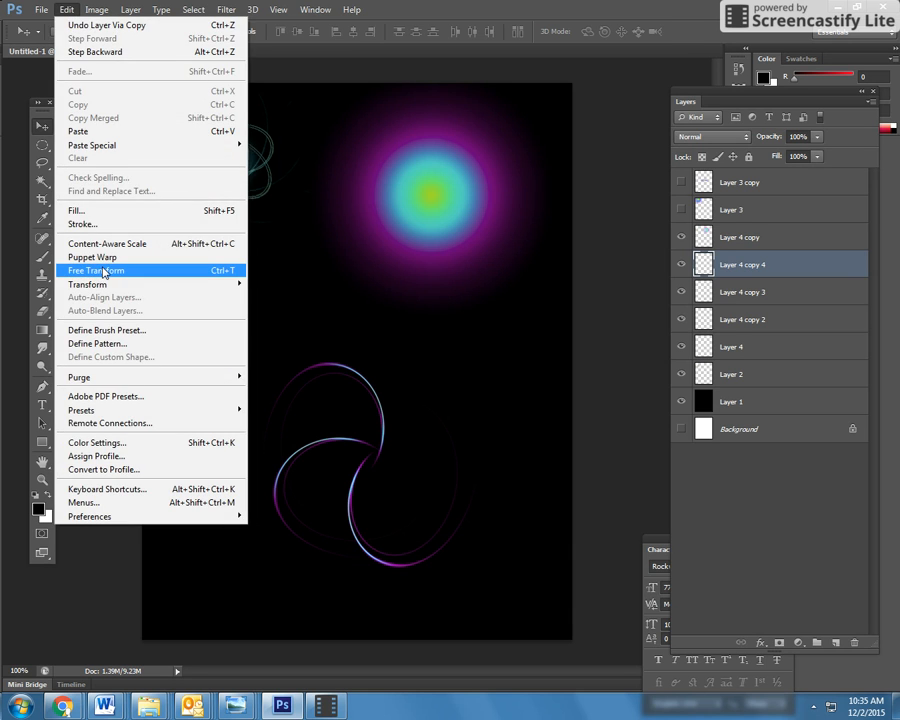
pyautogui.click(110, 270)
pyautogui.moveTo(379, 421); pyautogui.dragTo(422, 482)
pyautogui.moveTo(538, 460); pyautogui.dragTo(190, 353)
pyautogui.moveTo(496, 573); pyautogui.dragTo(416, 424)
pyautogui.press('Return')
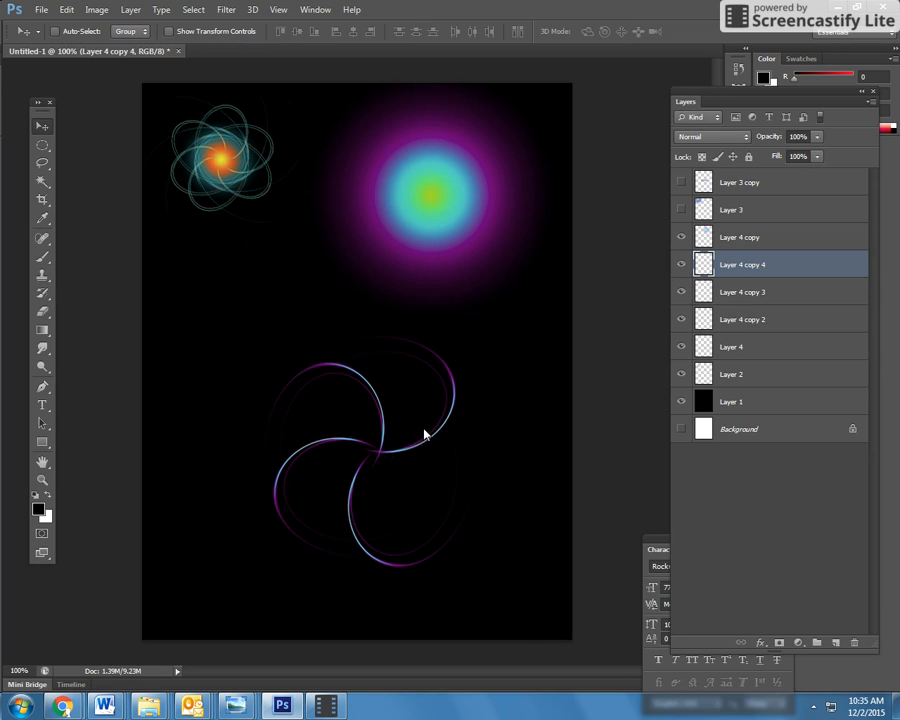
# Shift the lower arm on Layer 4 copy 3 up and to the right so its inner end meets the other arms
pyautogui.click(763, 304)
pyautogui.moveTo(377, 504); pyautogui.dragTo(392, 482)
pyautogui.press('Left')
pyautogui.press('Left')
pyautogui.press('Left')
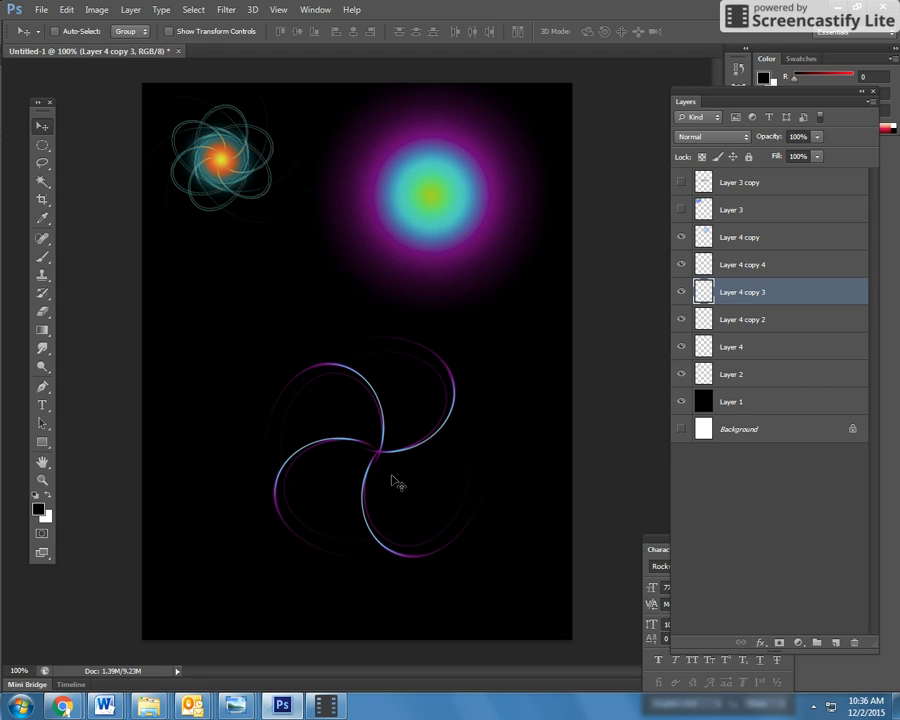
# Nudge the left arm on Layer 4 copy 2 to the right and slightly down so it meets the swirl's centre
pyautogui.click(753, 320)
pyautogui.press('Right')
pyautogui.press('Right')
pyautogui.press('Right')
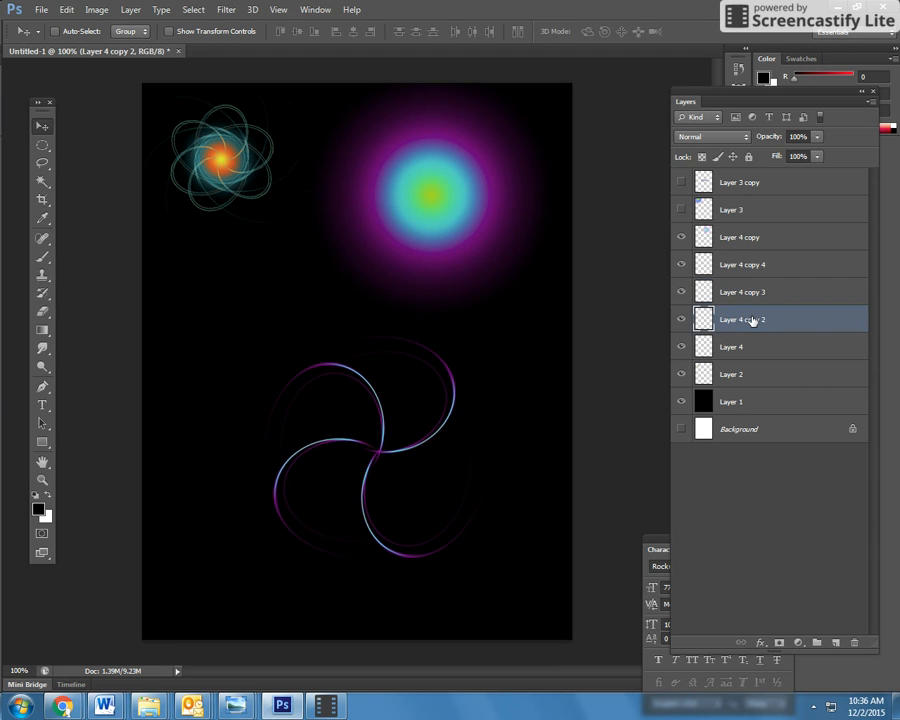
pyautogui.press('Right')
pyautogui.press('Right')
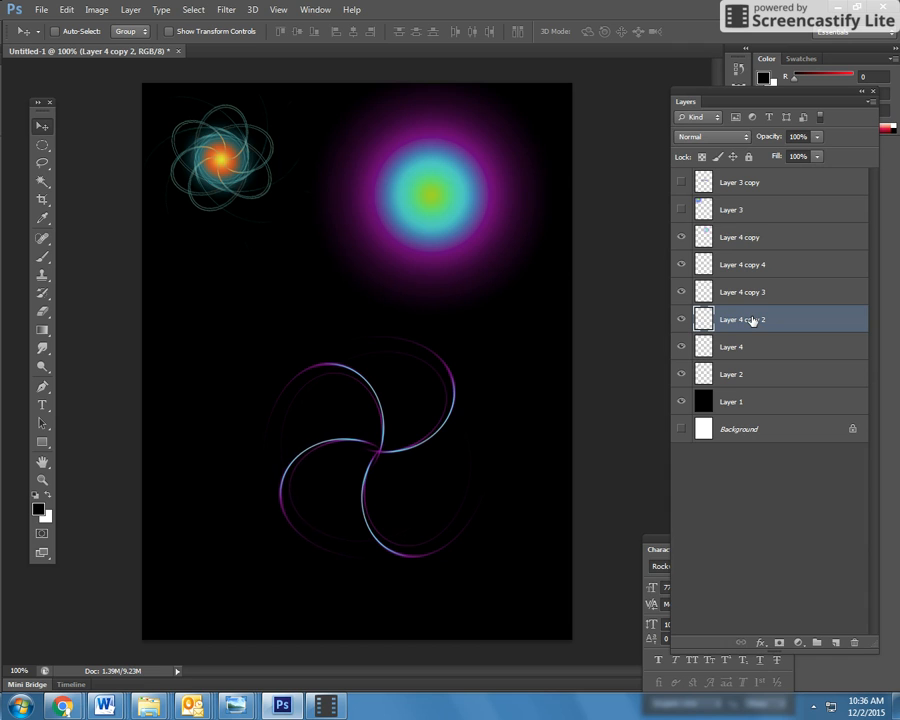
pyautogui.press('Right')
pyautogui.press('Right')
pyautogui.press('Right')
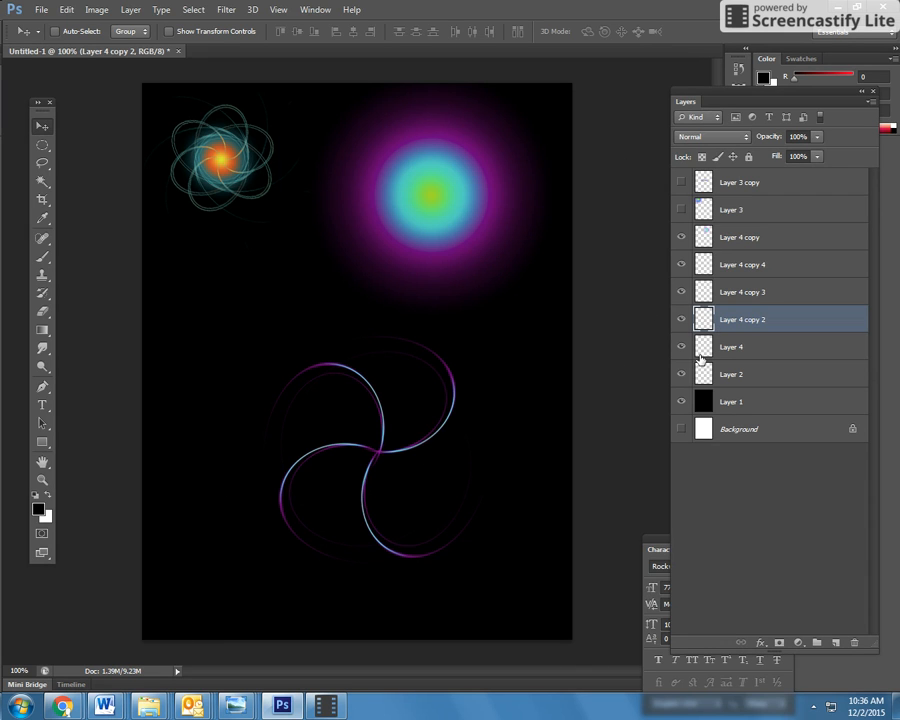
# Move the glowing orb on Layer 4 copy onto the swirl, scale it down and centre it where the four arms meet
pyautogui.click(680, 236)
pyautogui.click(680, 236)
pyautogui.click(717, 236)
pyautogui.moveTo(461, 239); pyautogui.dragTo(404, 488)
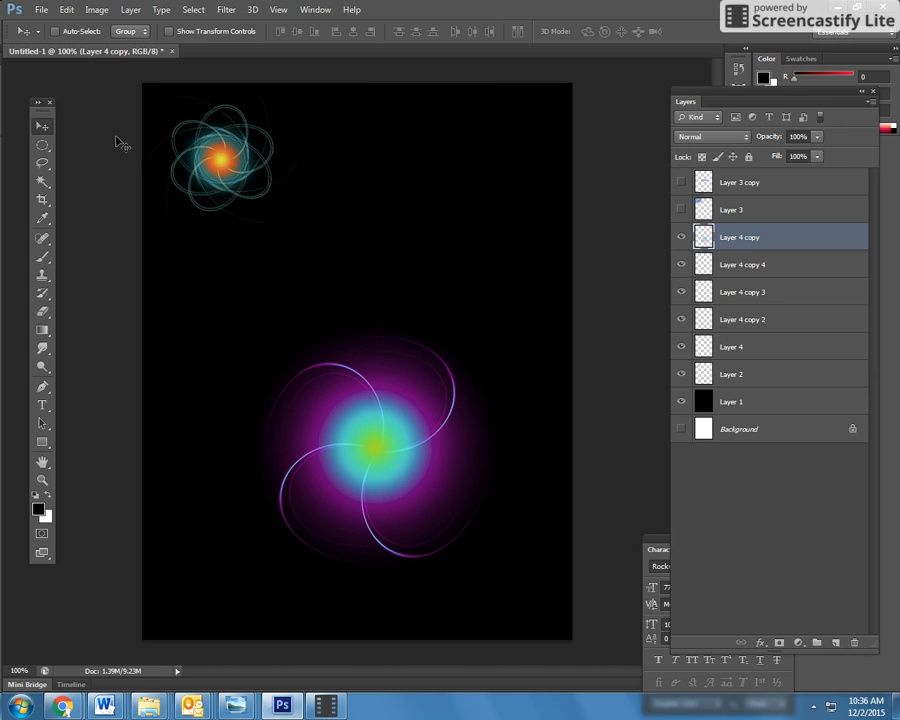
pyautogui.click(66, 9)
pyautogui.click(95, 267)
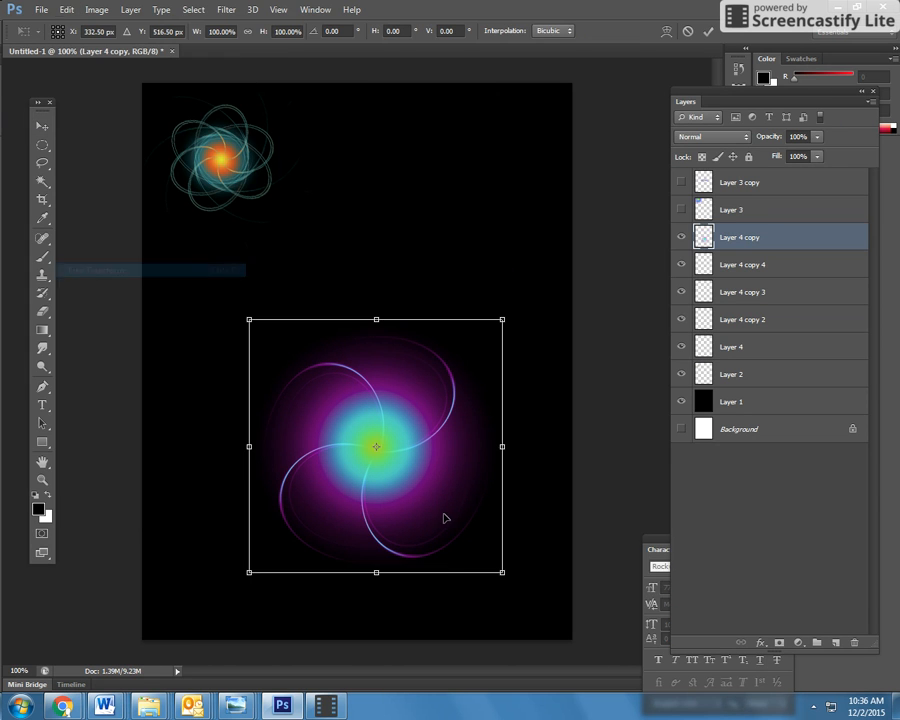
pyautogui.moveTo(502, 572); pyautogui.dragTo(430, 486)
pyautogui.moveTo(353, 417); pyautogui.dragTo(392, 458)
pyautogui.press('Return')
# Set the orb layer's opacity to 71% and move it beneath the arm layers, directly above the black Layer 1
pyautogui.click(816, 138)
pyautogui.moveTo(813, 156); pyautogui.dragTo(798, 156)
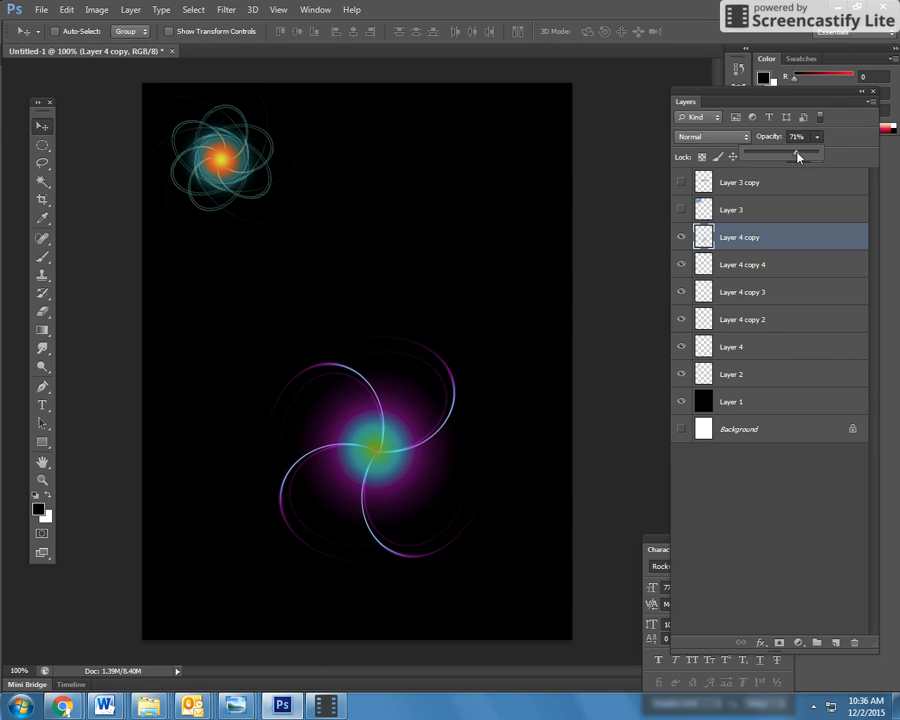
pyautogui.moveTo(716, 263); pyautogui.dragTo(720, 385)
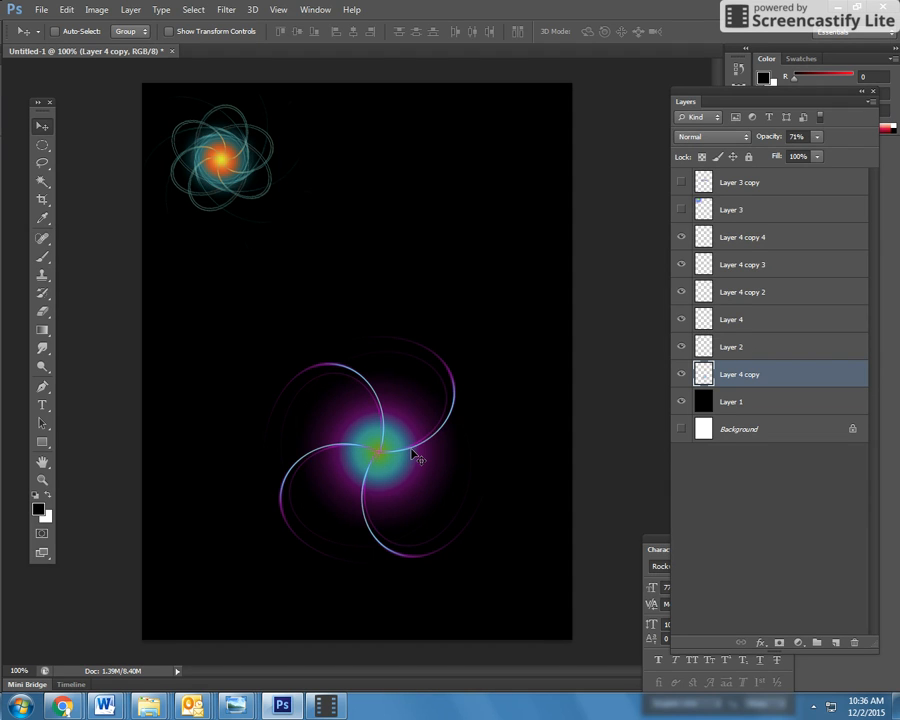
# Hide Layer 2 and check the contents of Layer 1 and Layer 4 copy by toggling their visibility
pyautogui.click(682, 401)
pyautogui.click(682, 401)
pyautogui.click(680, 346)
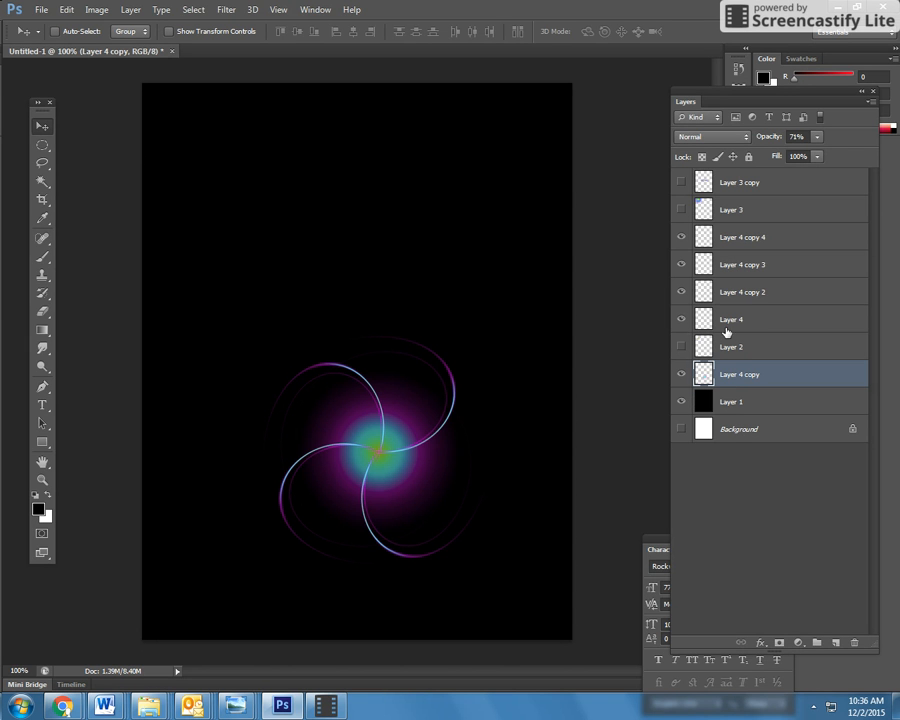
pyautogui.click(682, 374)
pyautogui.click(682, 374)
# Try merging the visible layers with the black Layer 1 still shown, and undo the merge
pyautogui.click(725, 240)
pyautogui.click(869, 104)
pyautogui.click(768, 364)
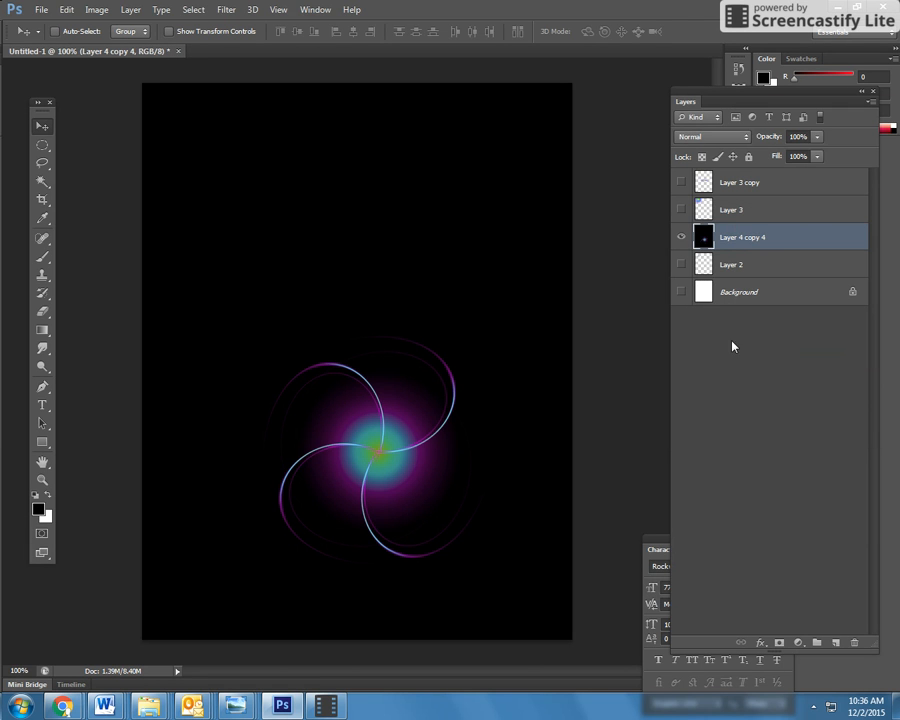
pyautogui.click(681, 237)
pyautogui.click(681, 237)
pyautogui.click(66, 9)
pyautogui.click(56, 25)
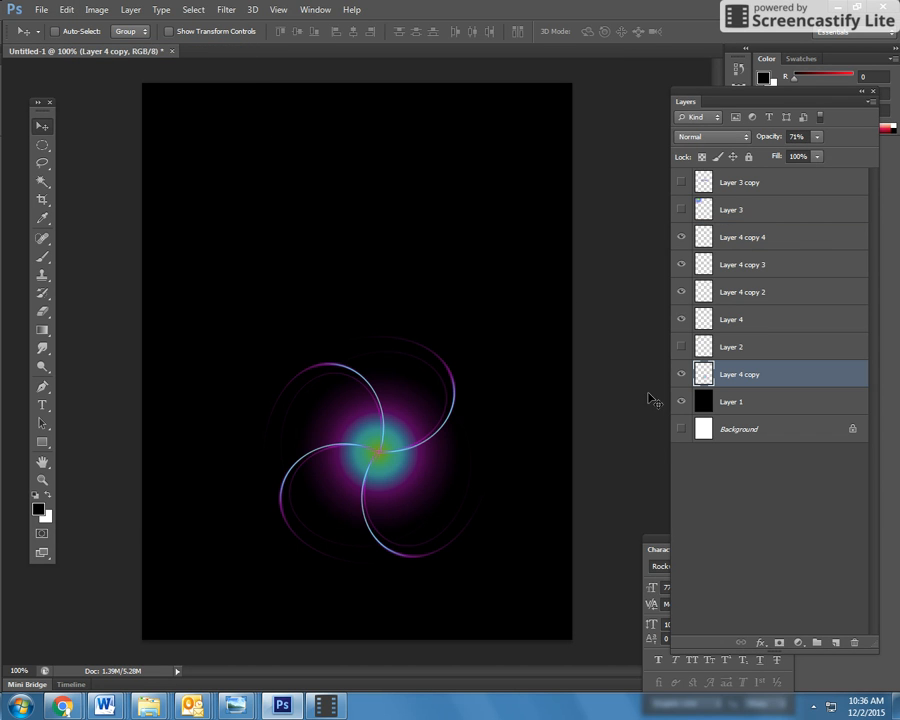
# Hide the black Layer 1, merge the visible arm and orb layers, and check the merged layer by toggling its visibility
pyautogui.click(680, 401)
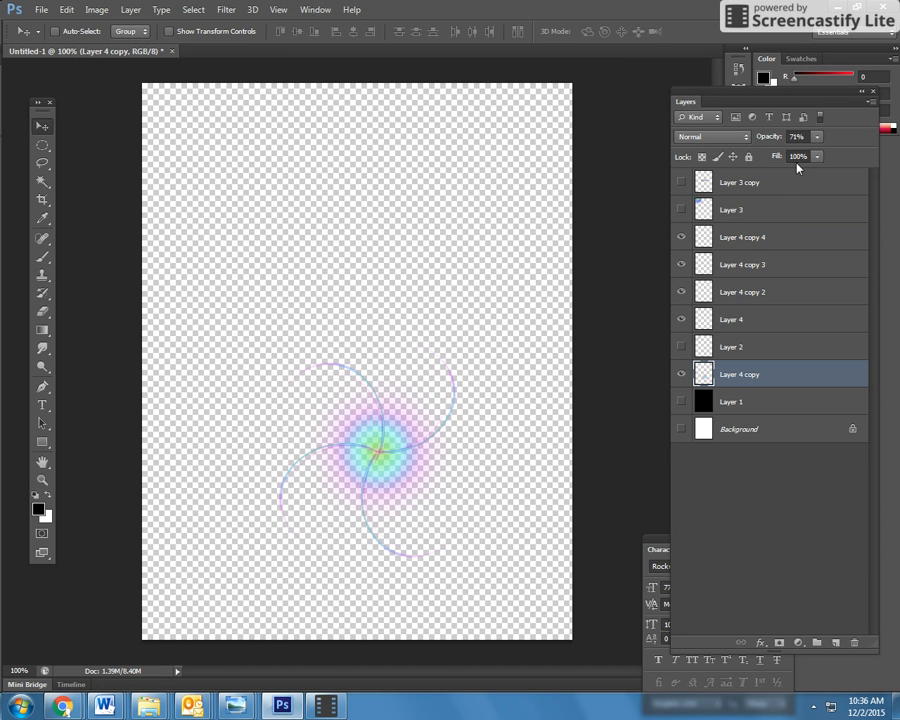
pyautogui.click(865, 106)
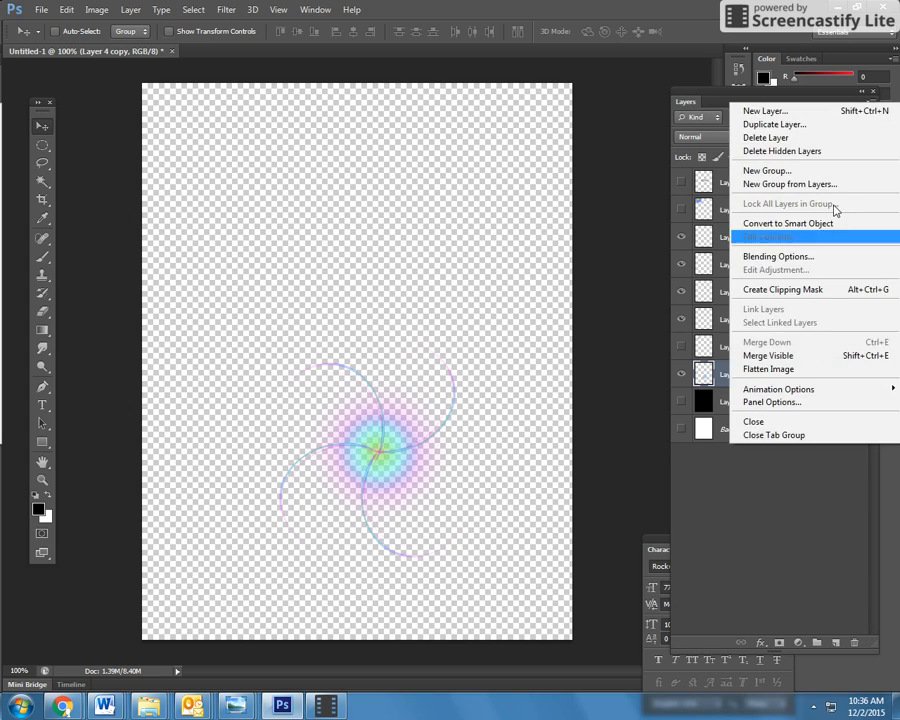
pyautogui.click(770, 355)
pyautogui.click(681, 265)
pyautogui.click(681, 265)
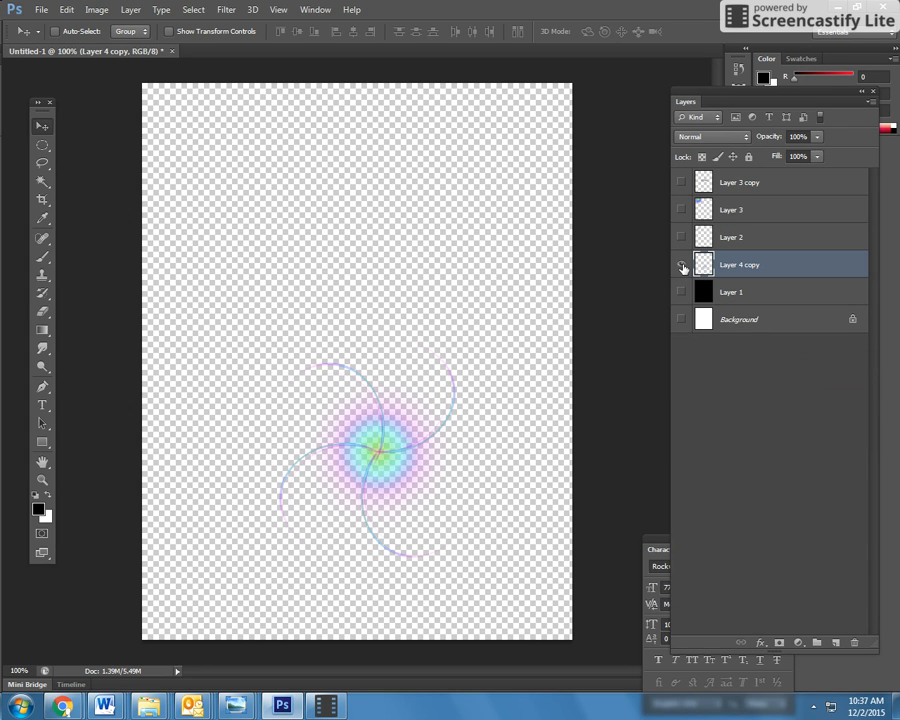
# Show Layer 1 and Layer 2 again, and briefly preview Layer 3 and Layer 3 copy while leaving them hidden
pyautogui.click(682, 291)
pyautogui.click(681, 237)
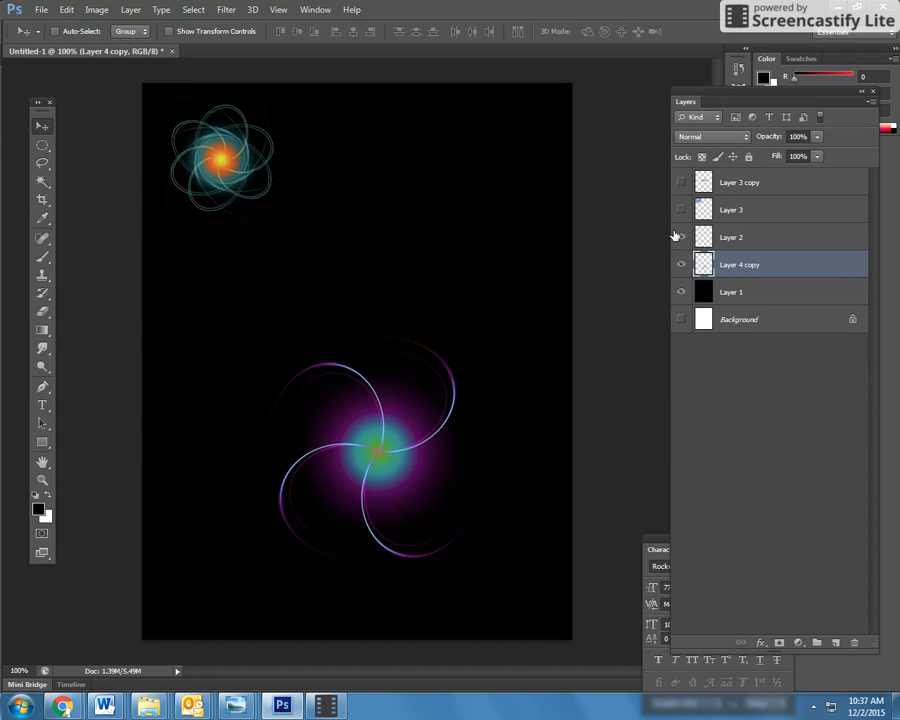
pyautogui.click(681, 210)
pyautogui.click(681, 210)
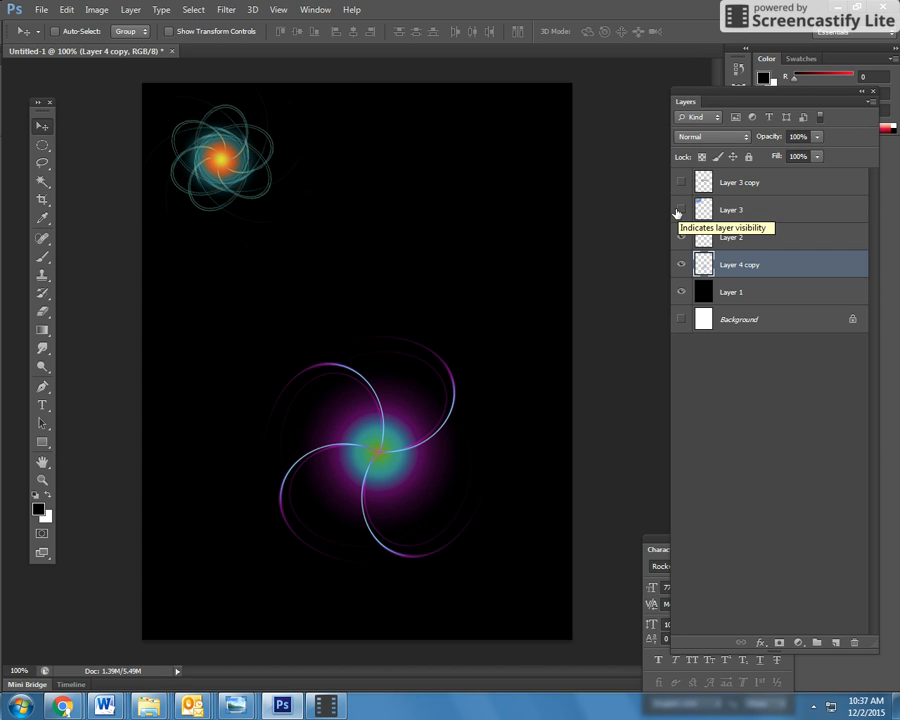
pyautogui.click(681, 182)
pyautogui.click(681, 182)
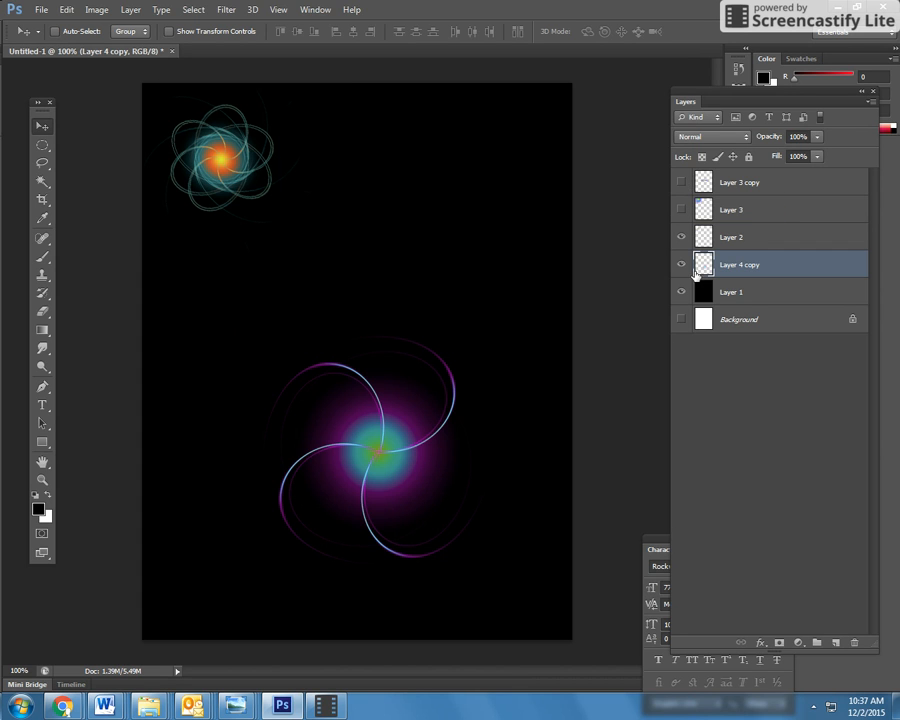
# Move the merged swirl on Layer 4 copy to the canvas's upper right, beside the orange flower shape
pyautogui.moveTo(380, 448); pyautogui.dragTo(352, 402)
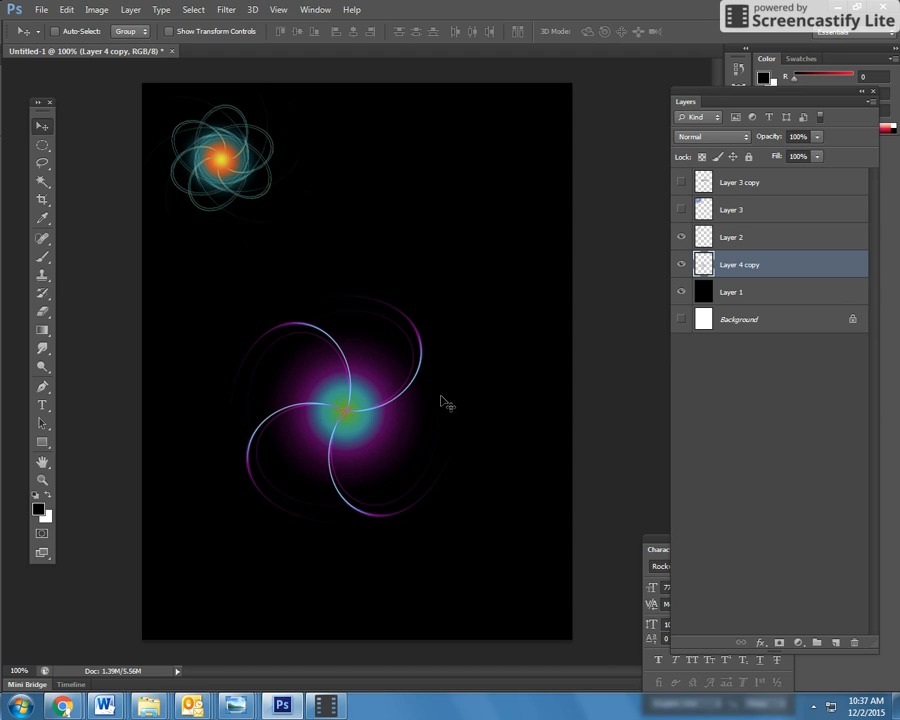
pyautogui.moveTo(343, 427); pyautogui.dragTo(430, 245)
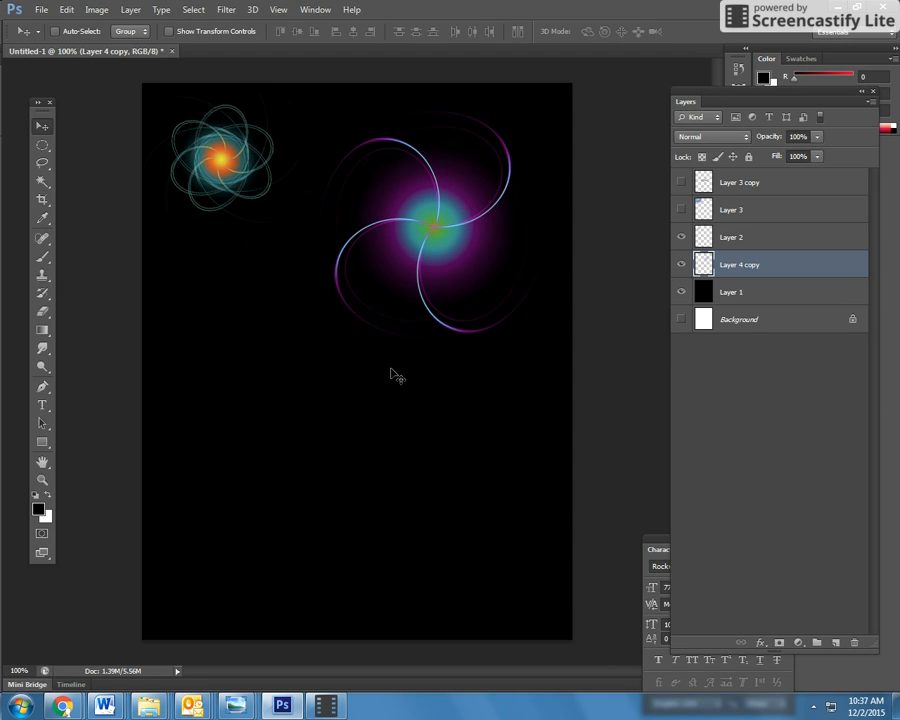